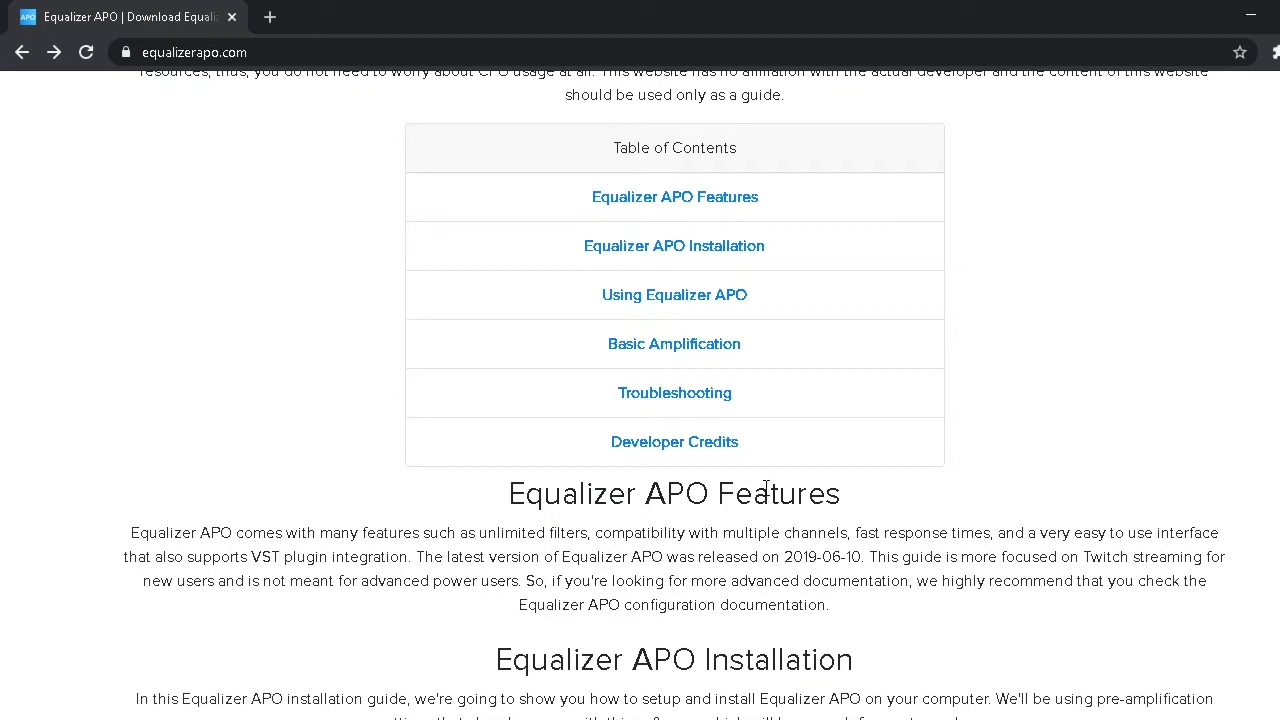
Scroll down and open the Equalizer APO download page in Chrome
scroll(766, 487, "down", 2)
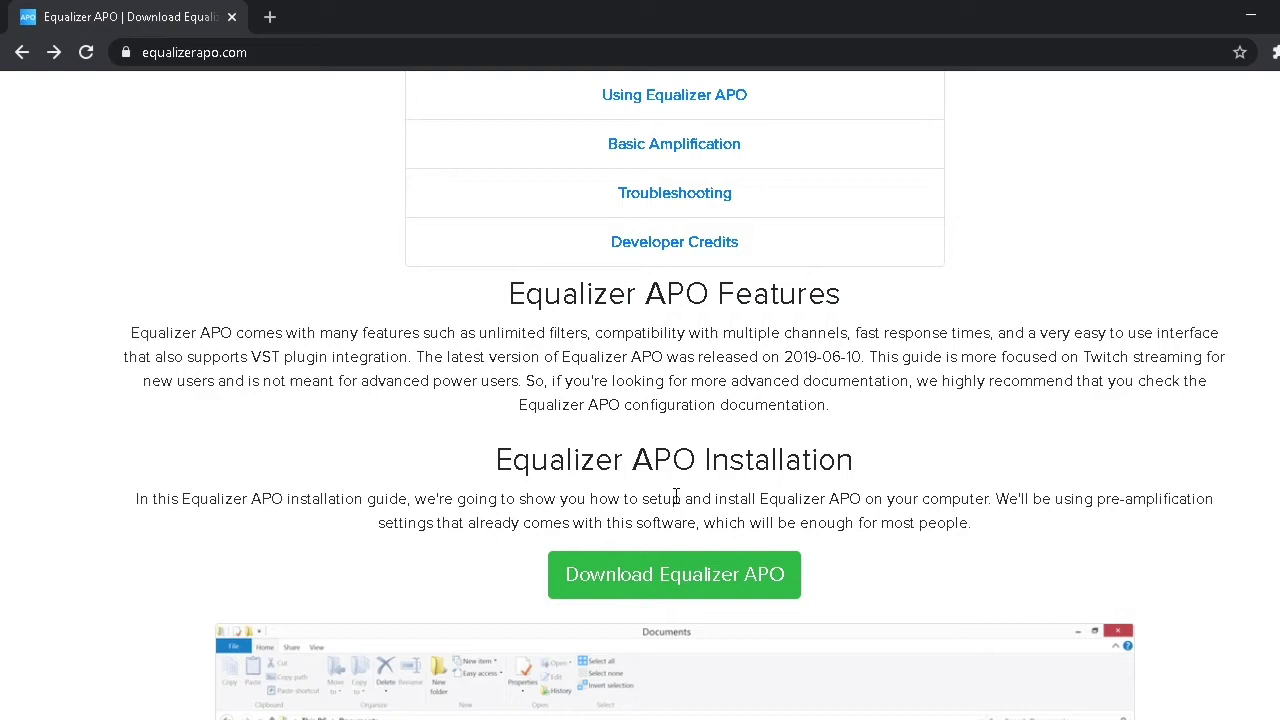
scroll(695, 448, "down", 1)
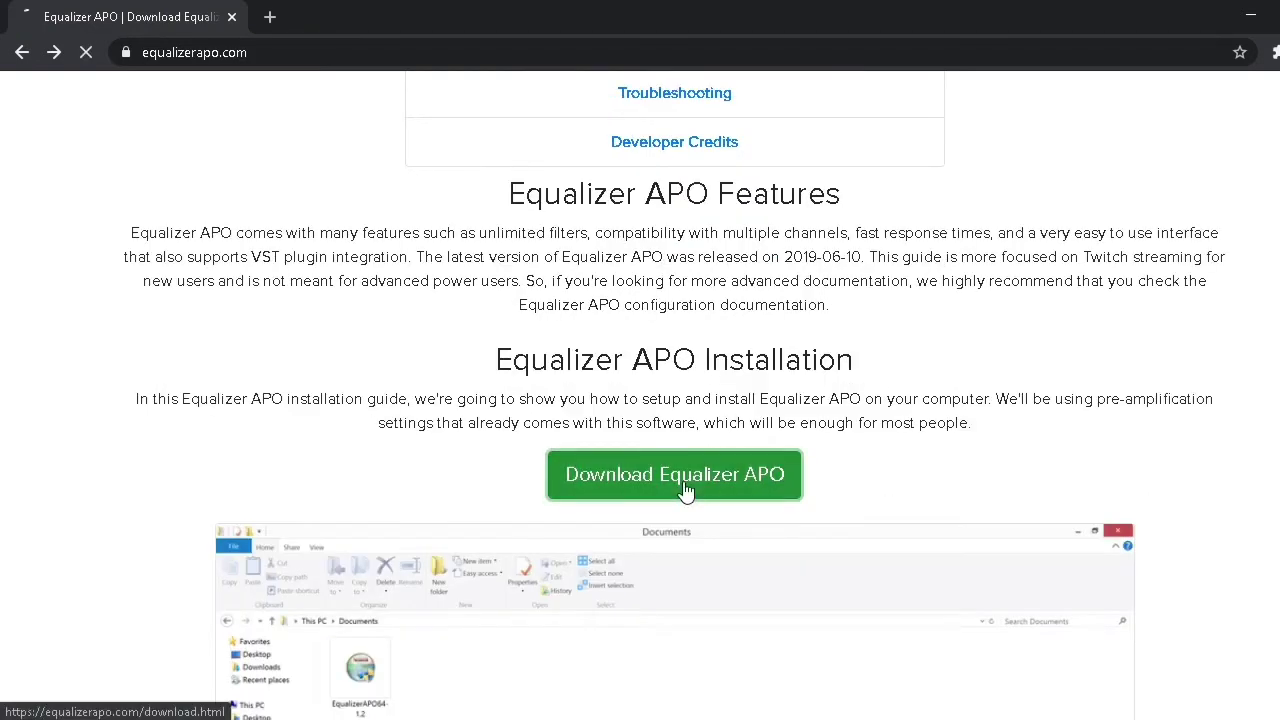
left_click(684, 488)
Start the Equalizer APO zip download, then cancel it from its download menu
scroll(612, 415, "down", 4)
scroll(709, 354, "up", 2)
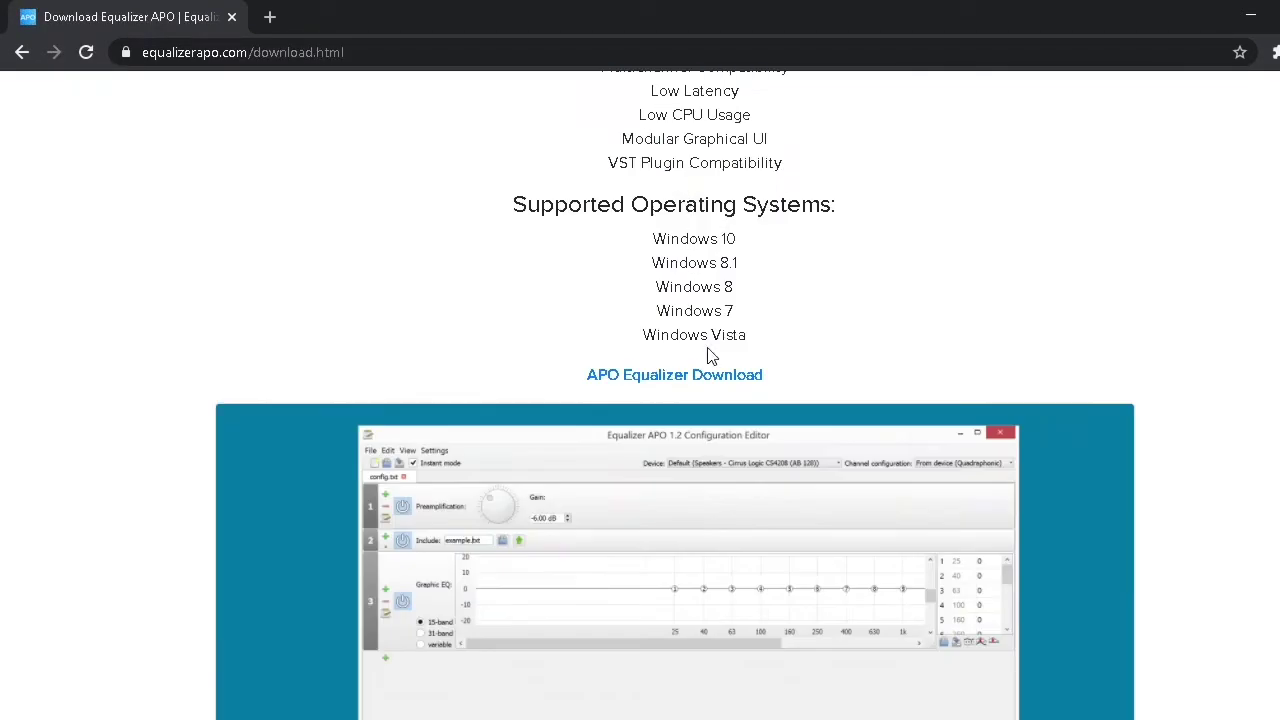
left_click(723, 372)
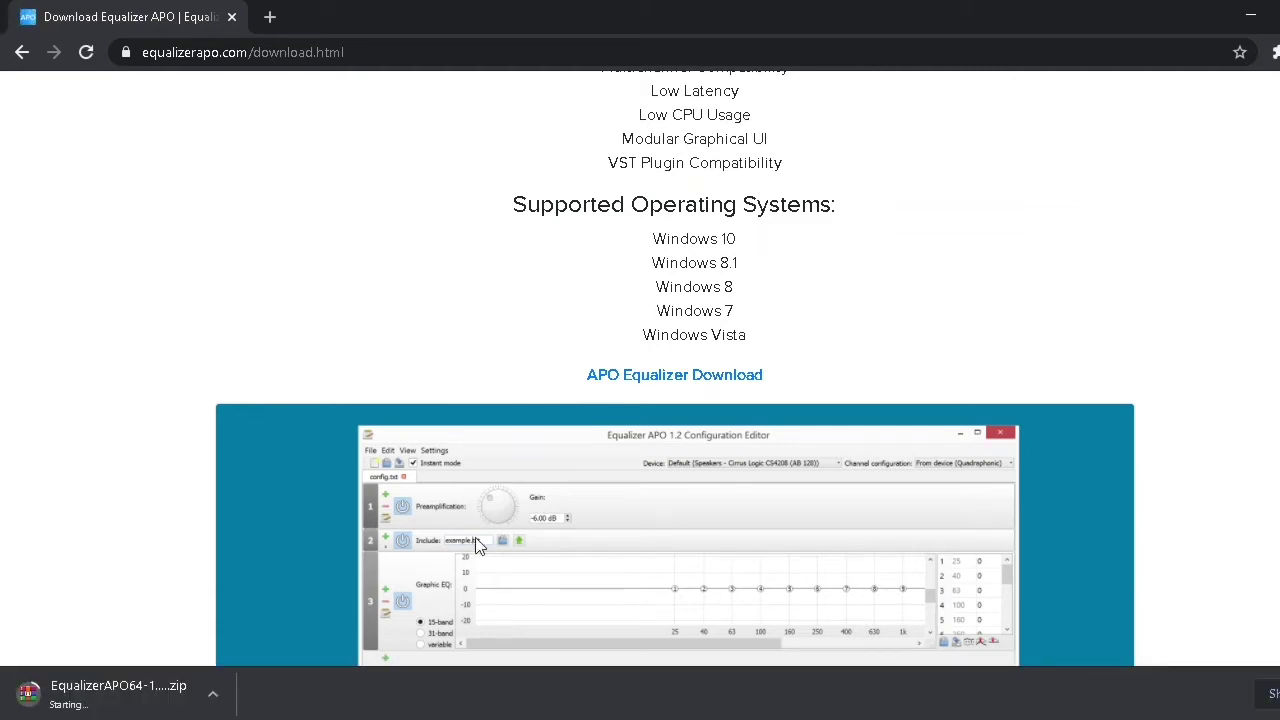
left_click(213, 690)
left_click(218, 665)
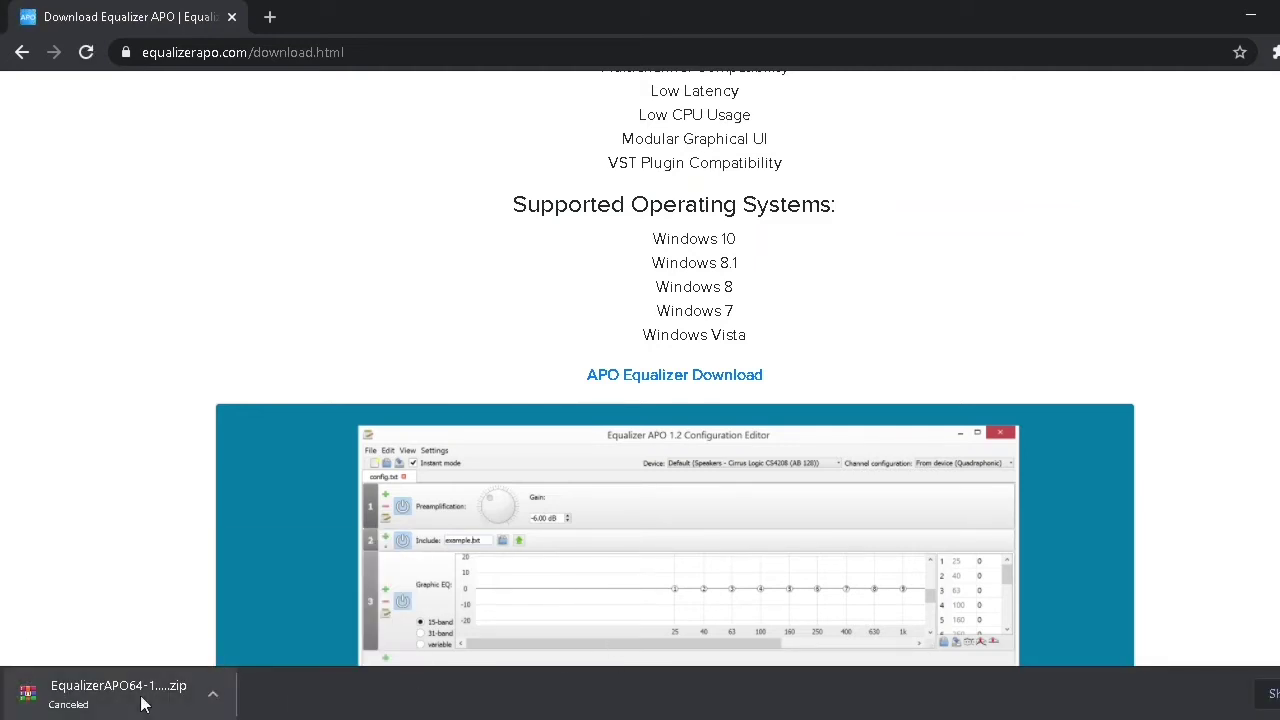
Minimize Chrome and open the extracted EqualizerAPO64-1.2.1 folder in Downloads
left_click(1250, 16)
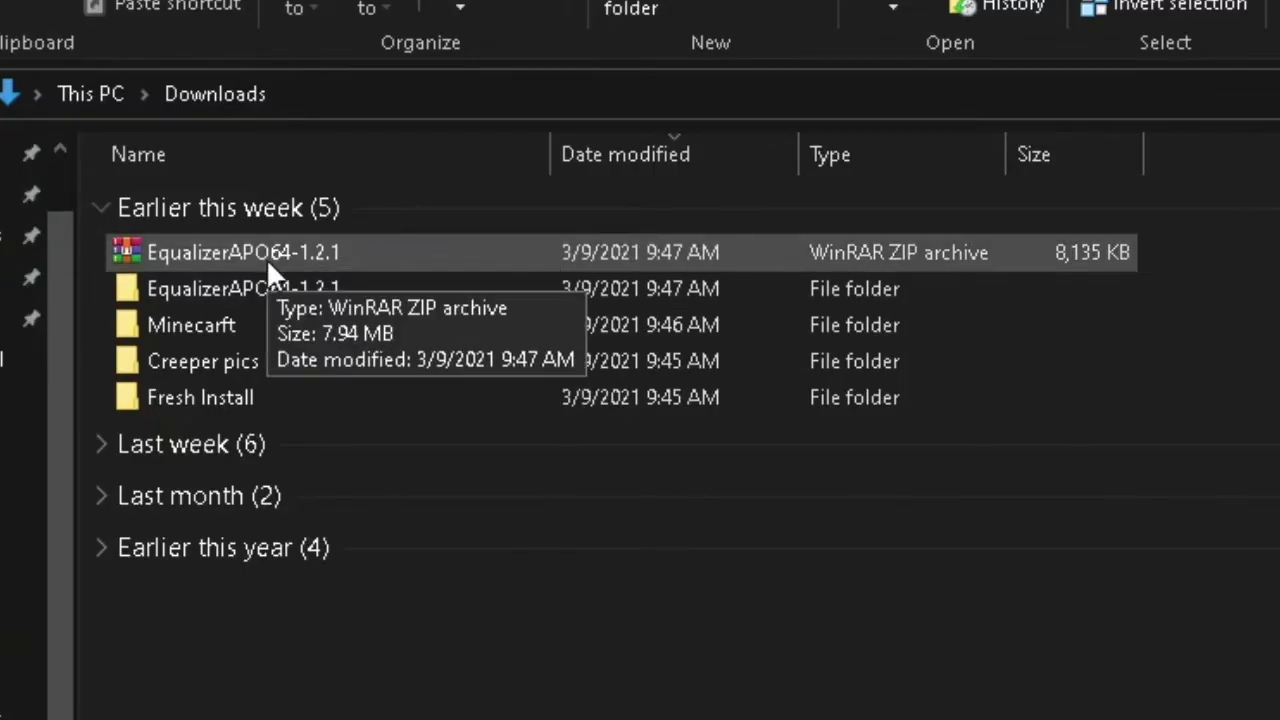
double_click(323, 251)
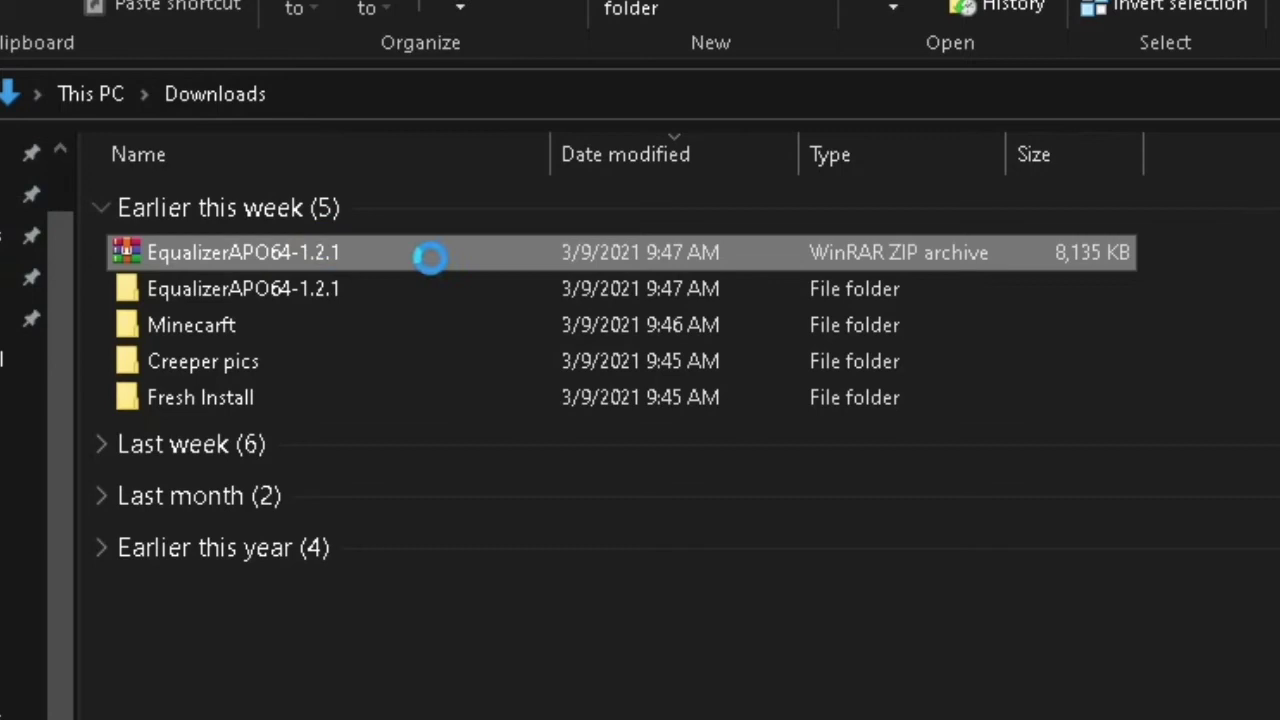
left_click(208, 293)
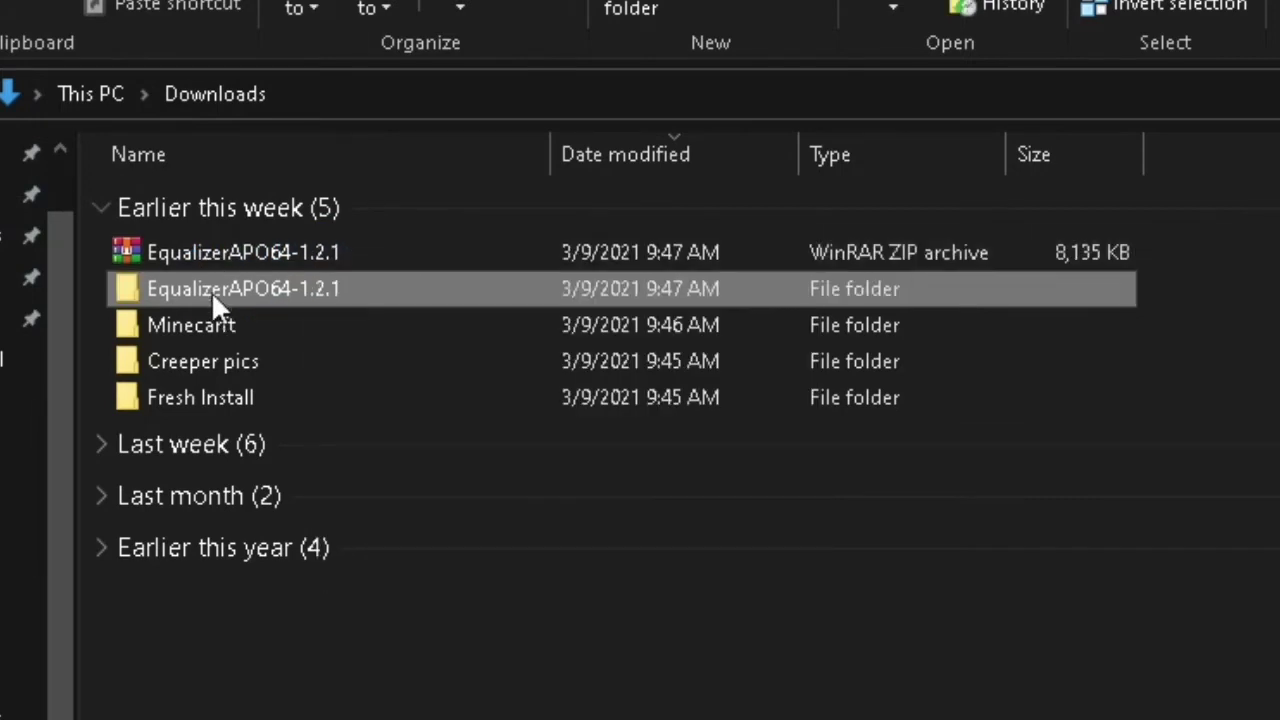
double_click(240, 287)
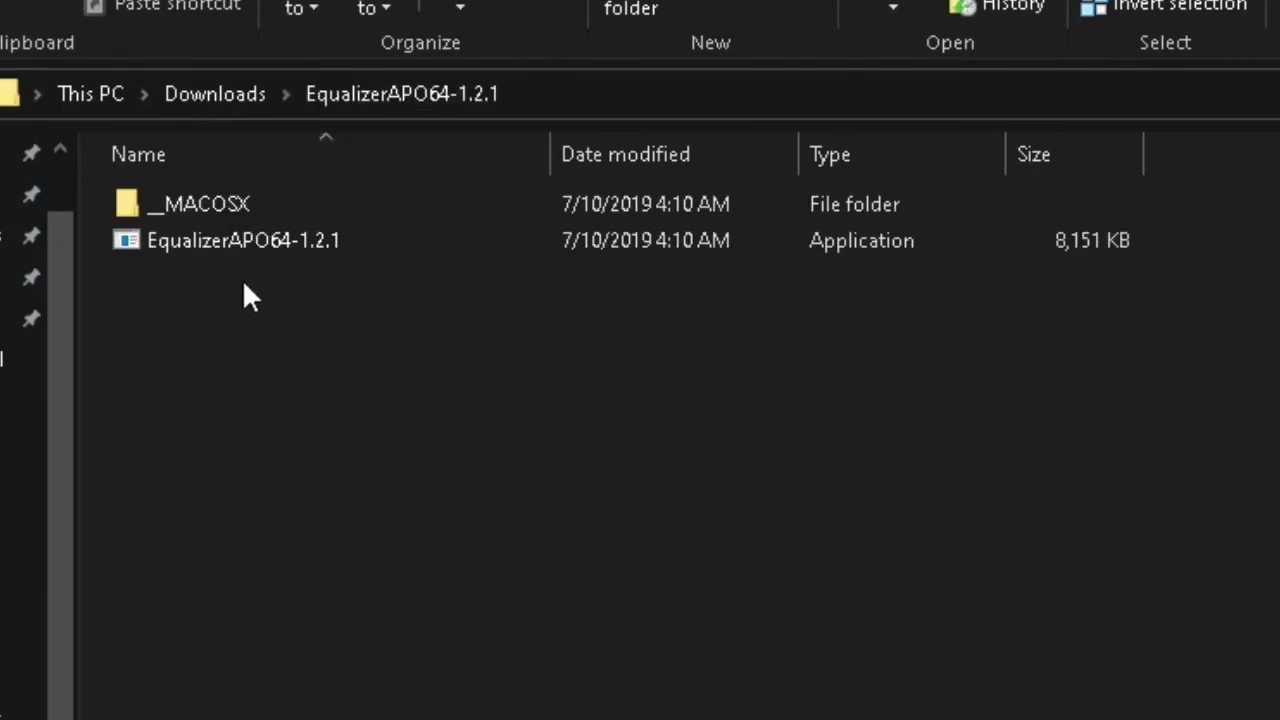
Run the EqualizerAPO64-1.2.1 installer, accept the license, then quit the setup
left_click(297, 251)
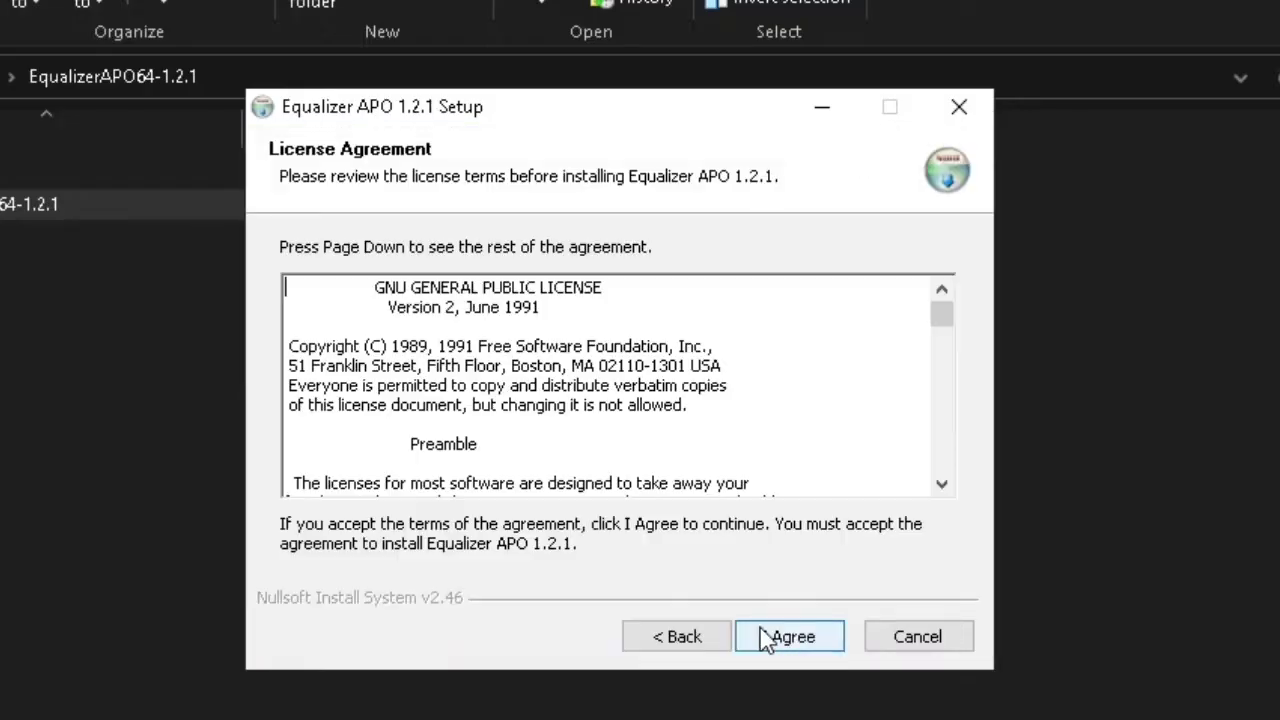
left_click(775, 637)
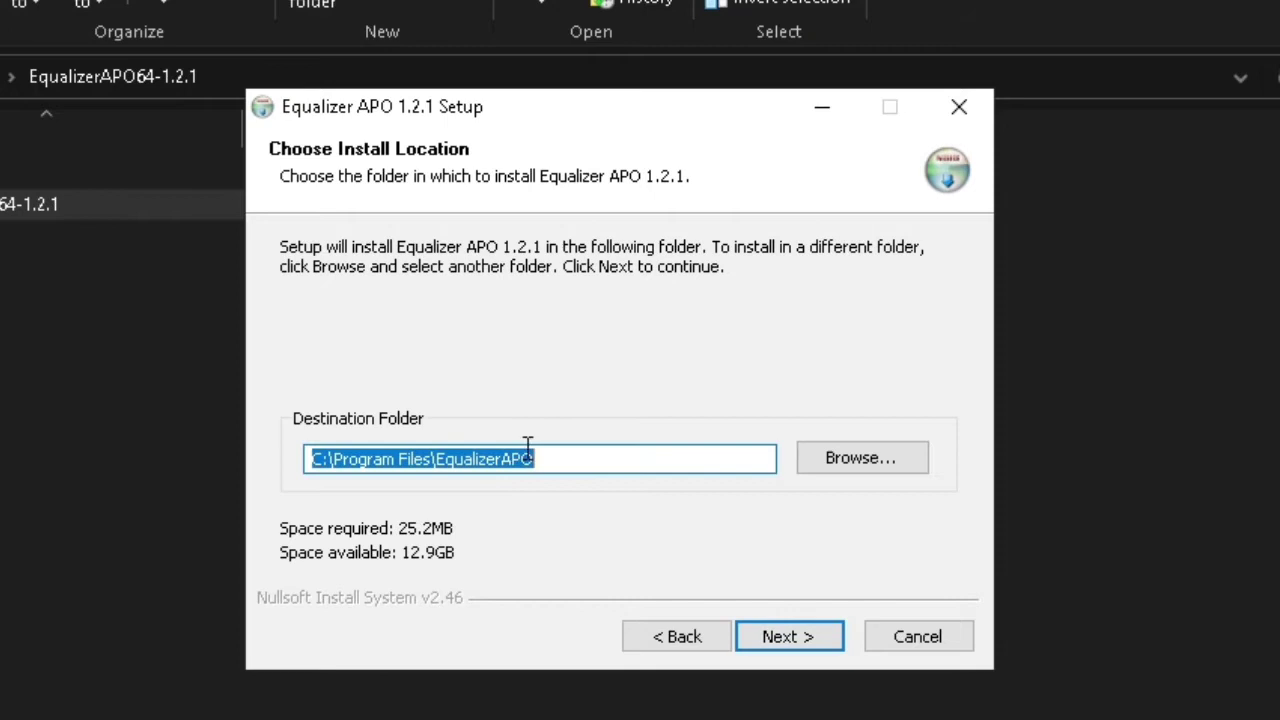
mouse_move(530, 459)
left_mouse_down()
mouse_move(405, 459)
mouse_move(506, 508)
left_mouse_up()
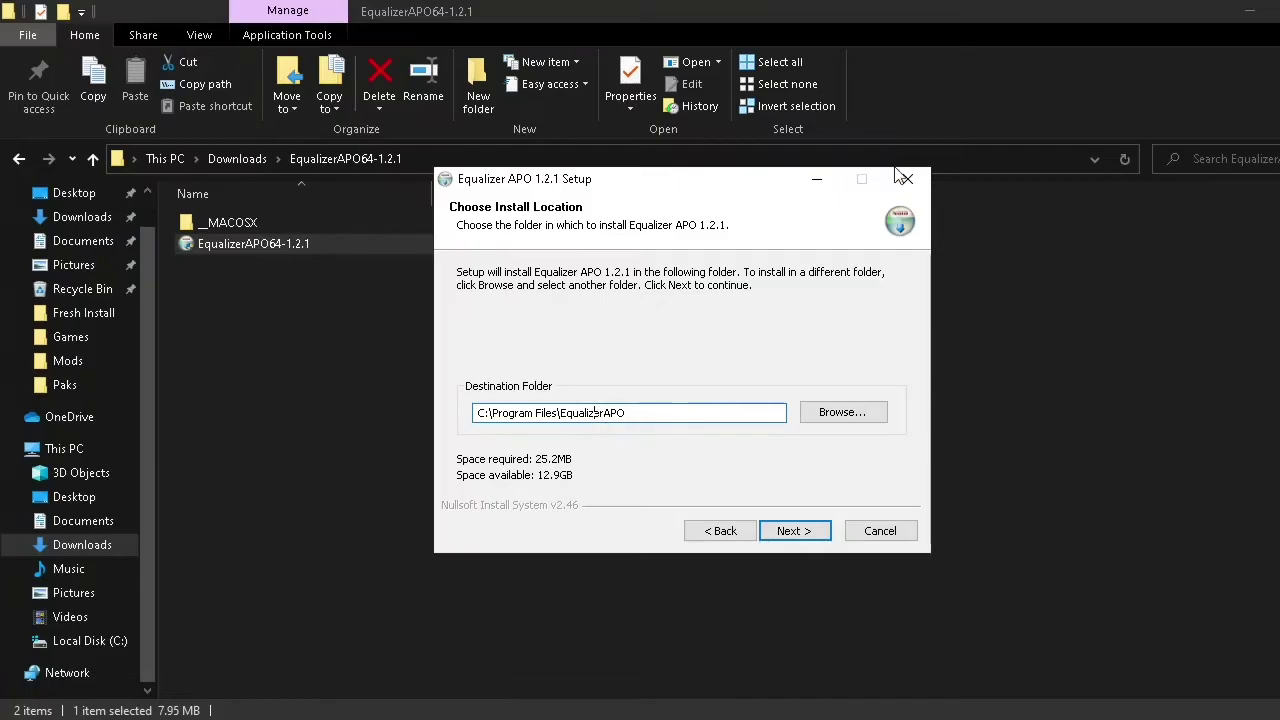
left_click(910, 183)
Confirm quitting setup and launch Configurator from C:\Program Files\EqualizerAPO
left_click(745, 437)
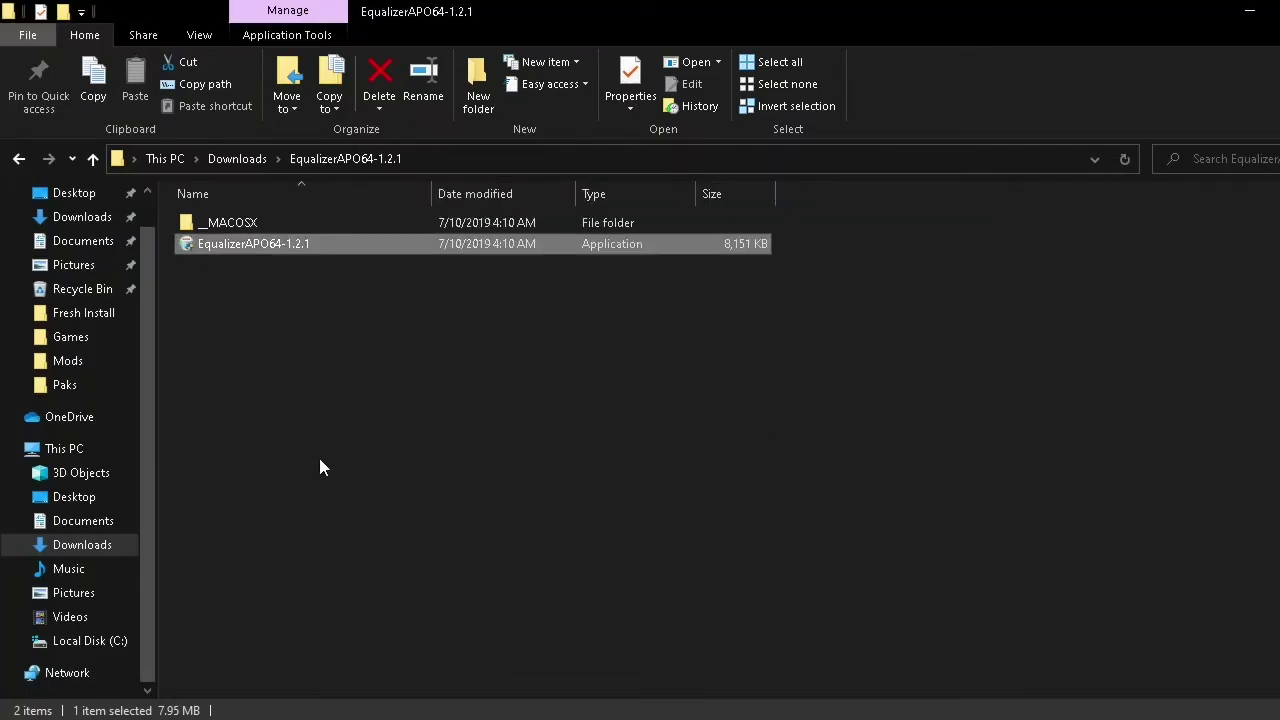
left_click(323, 430)
left_click(100, 640)
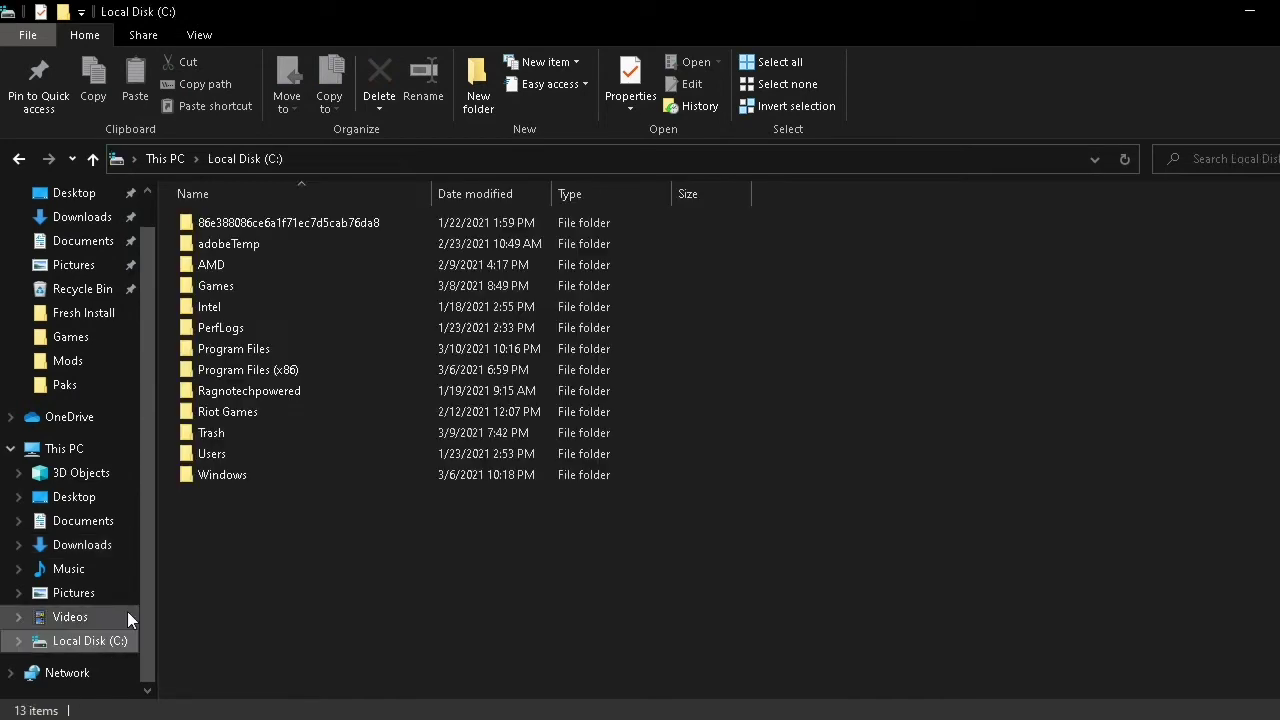
double_click(264, 353)
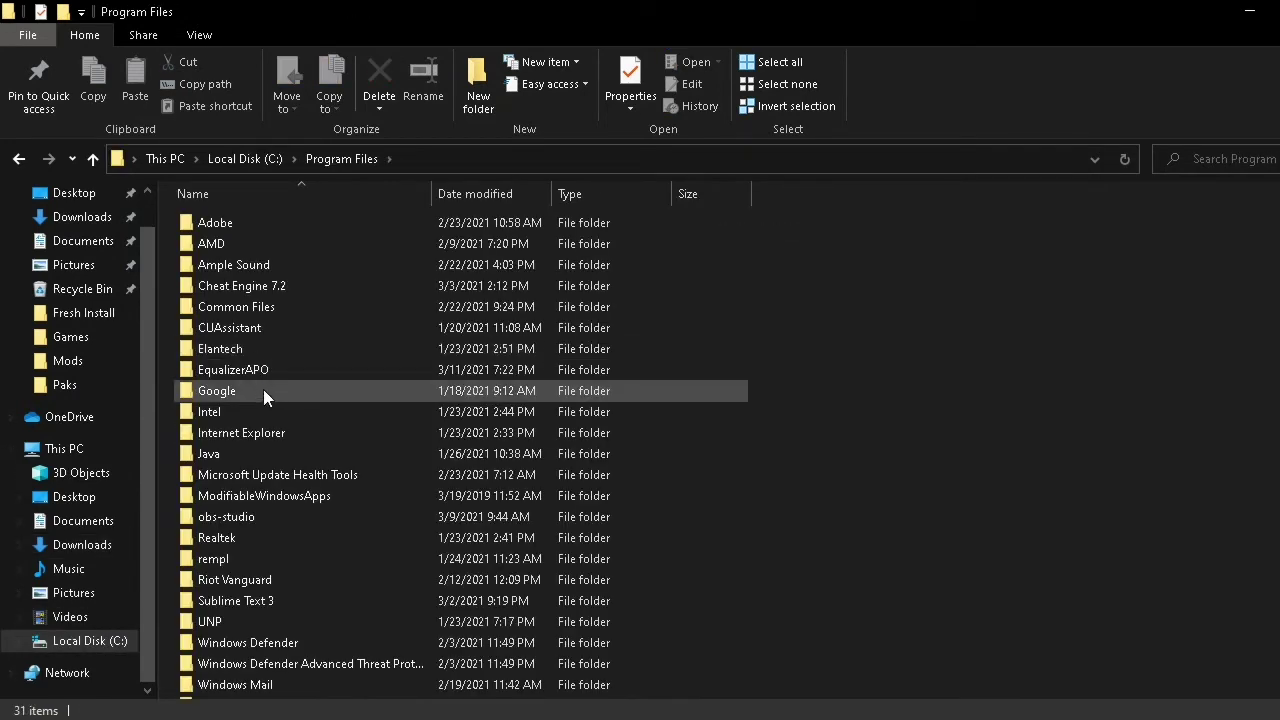
double_click(276, 365)
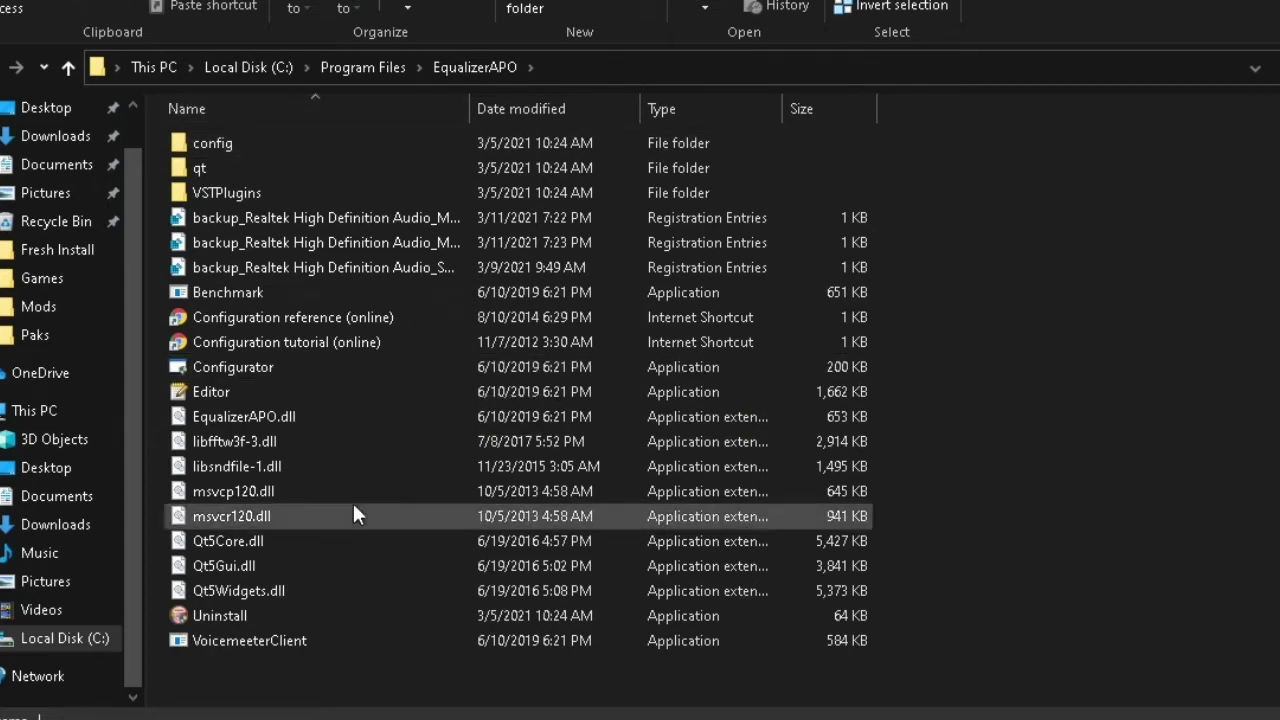
double_click(281, 368)
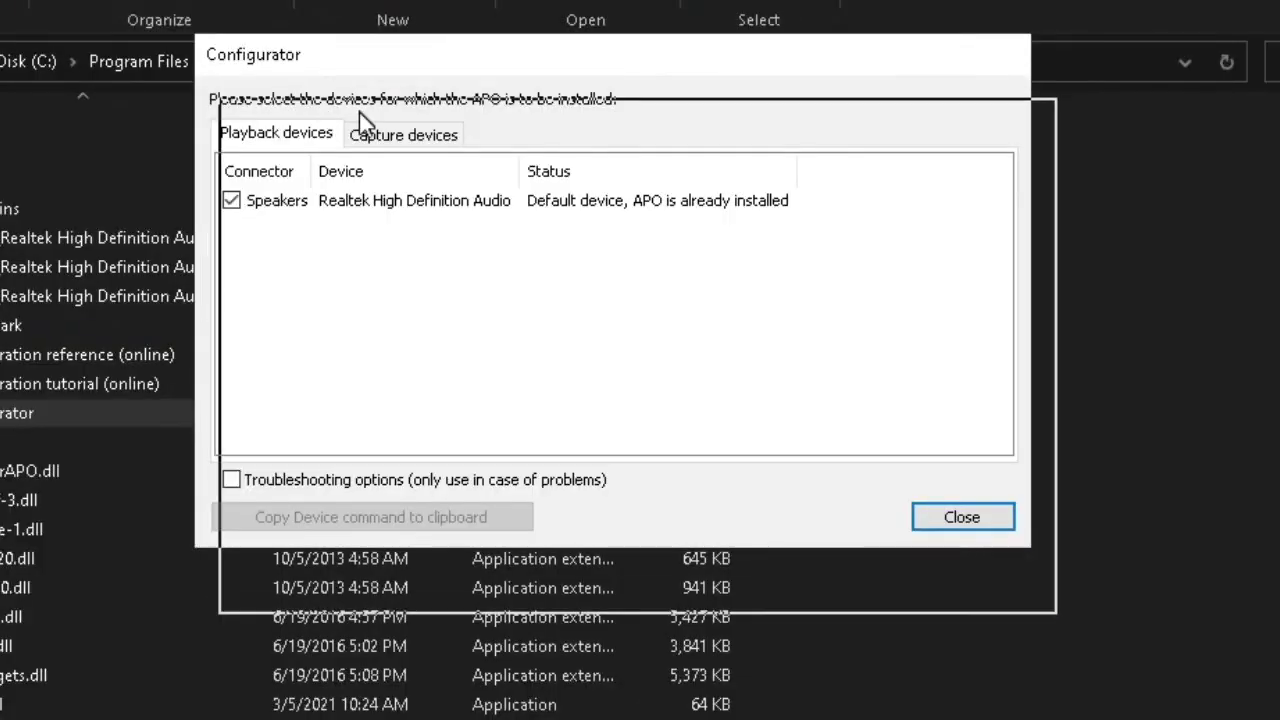
Under Capture devices, move APO from Microphone to Mic in at front panel (black), declining reboot
left_click(452, 218)
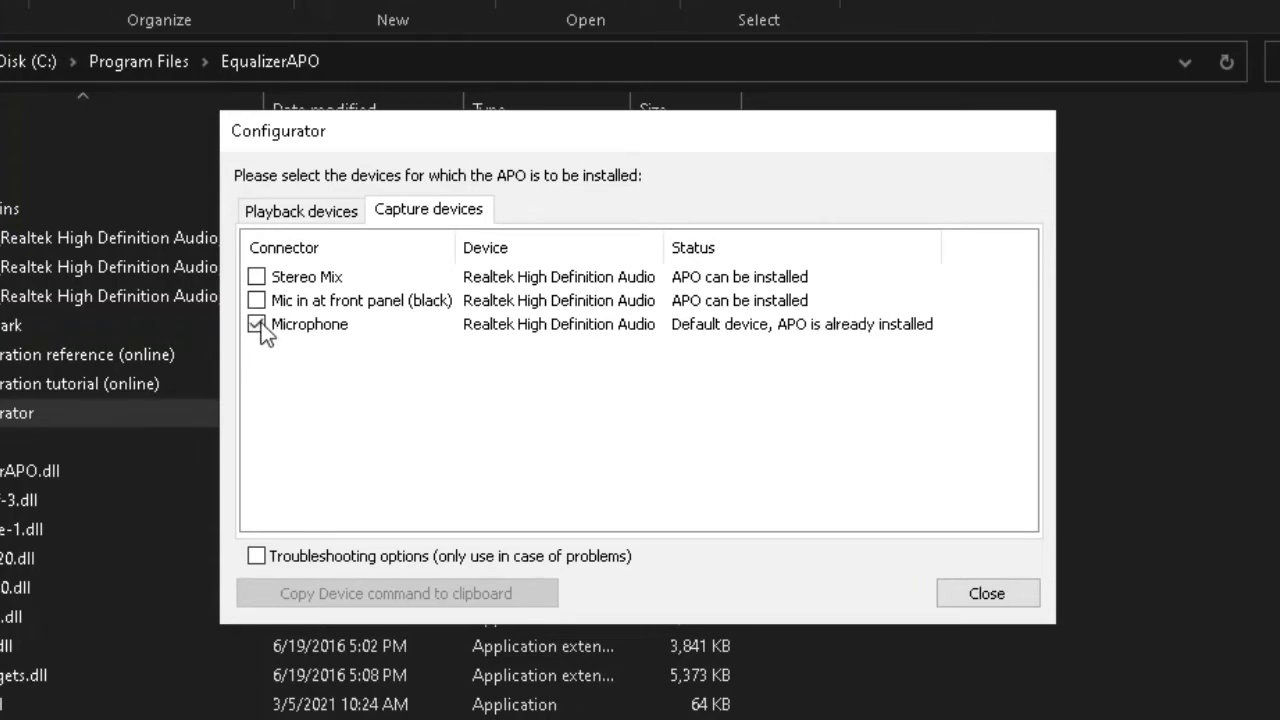
left_click(257, 324)
left_click(257, 324)
left_click(258, 302)
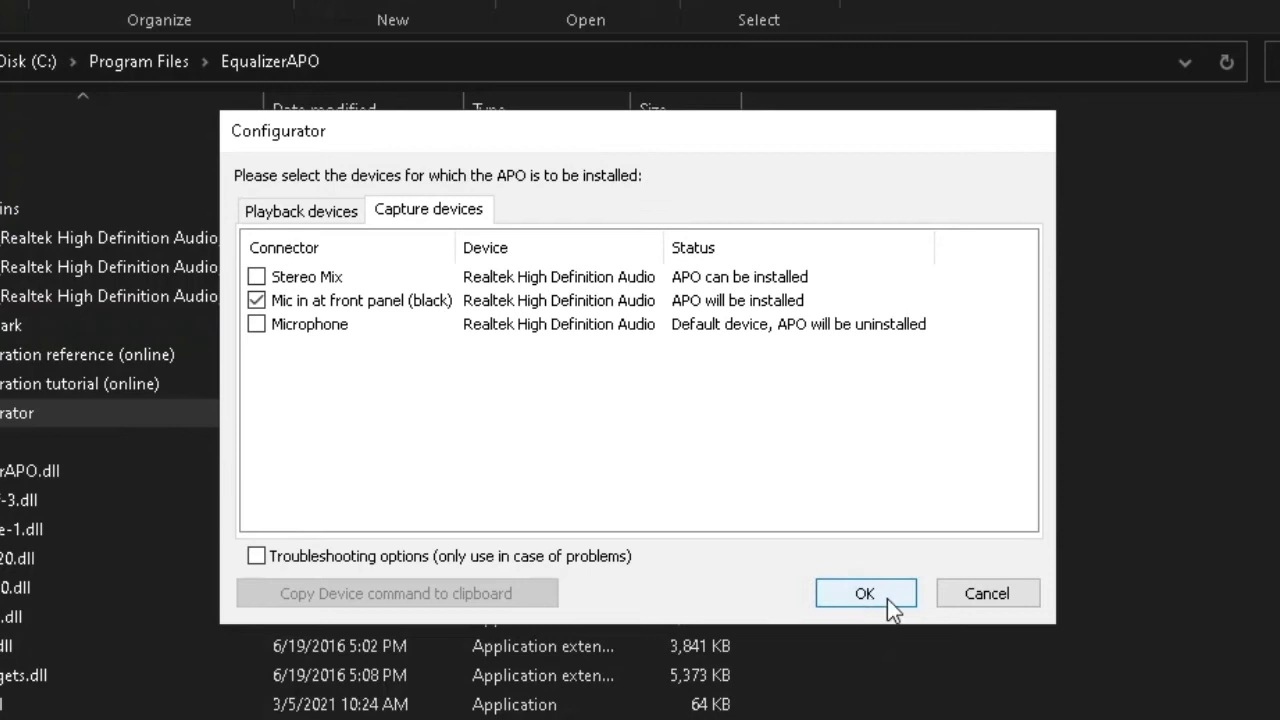
left_click(843, 594)
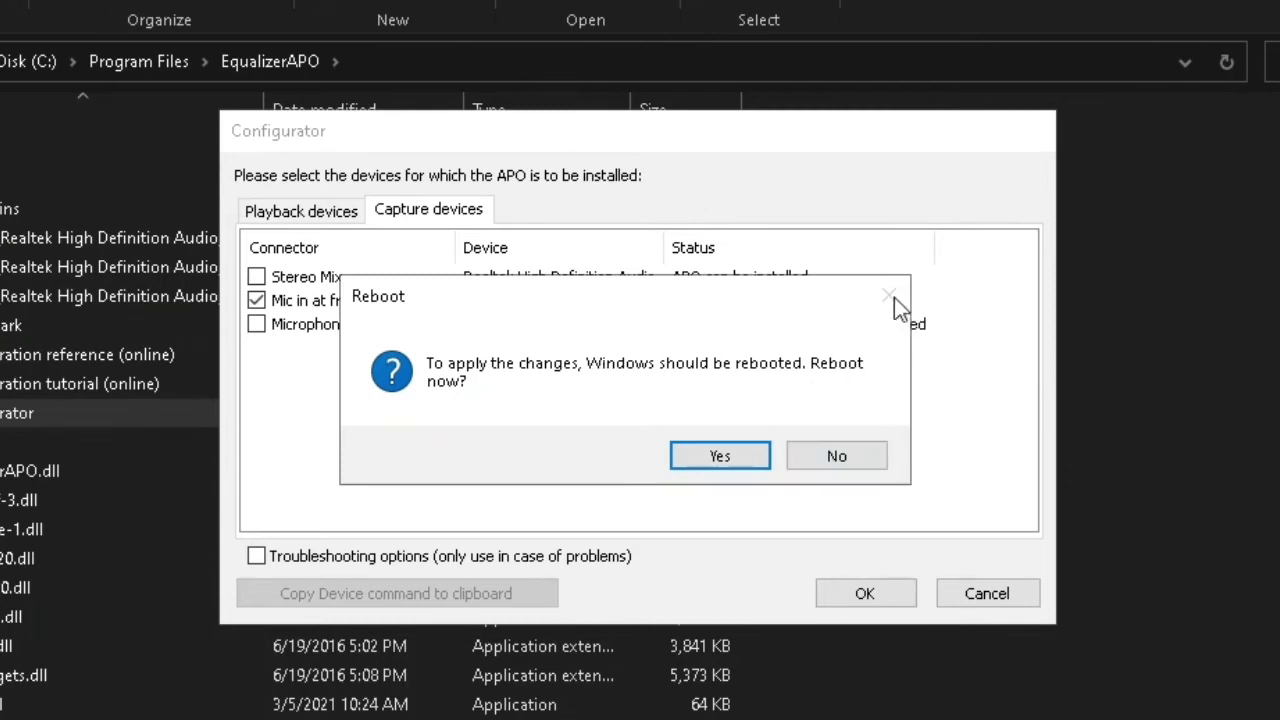
left_click(865, 457)
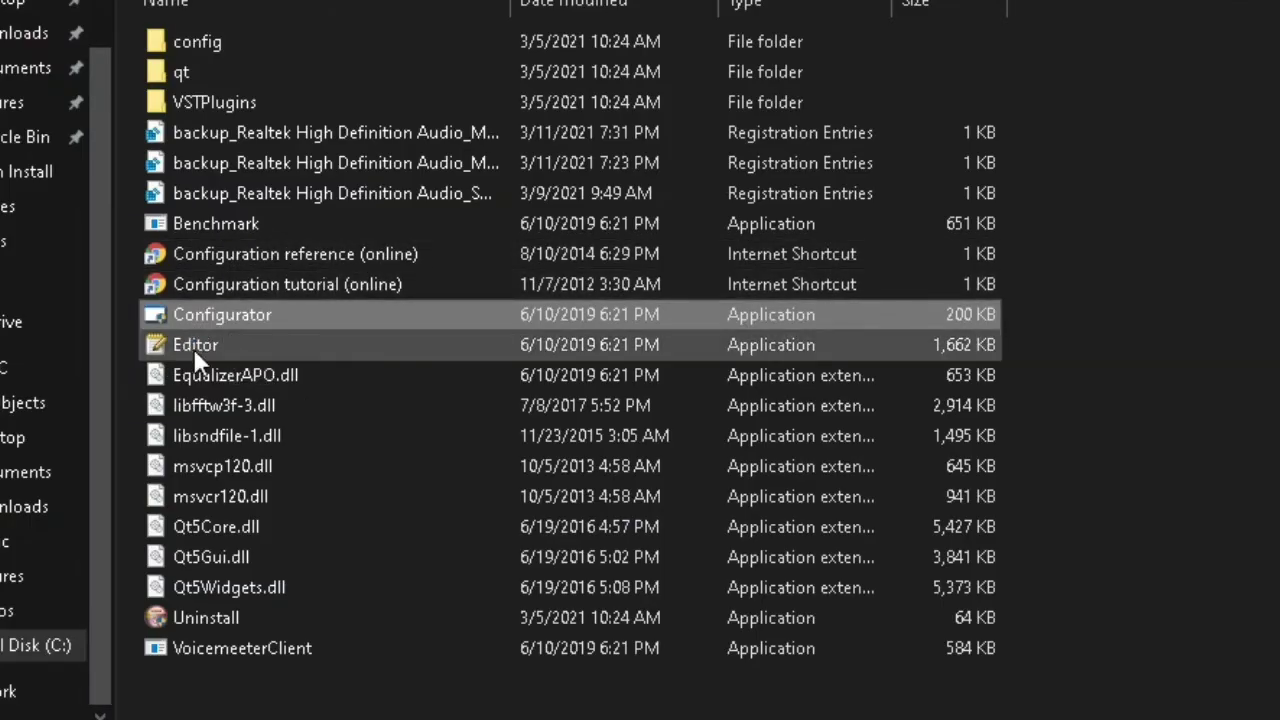
Open the Equalizer APO Editor and add a Preamplification filter to config.txt
left_click(193, 345)
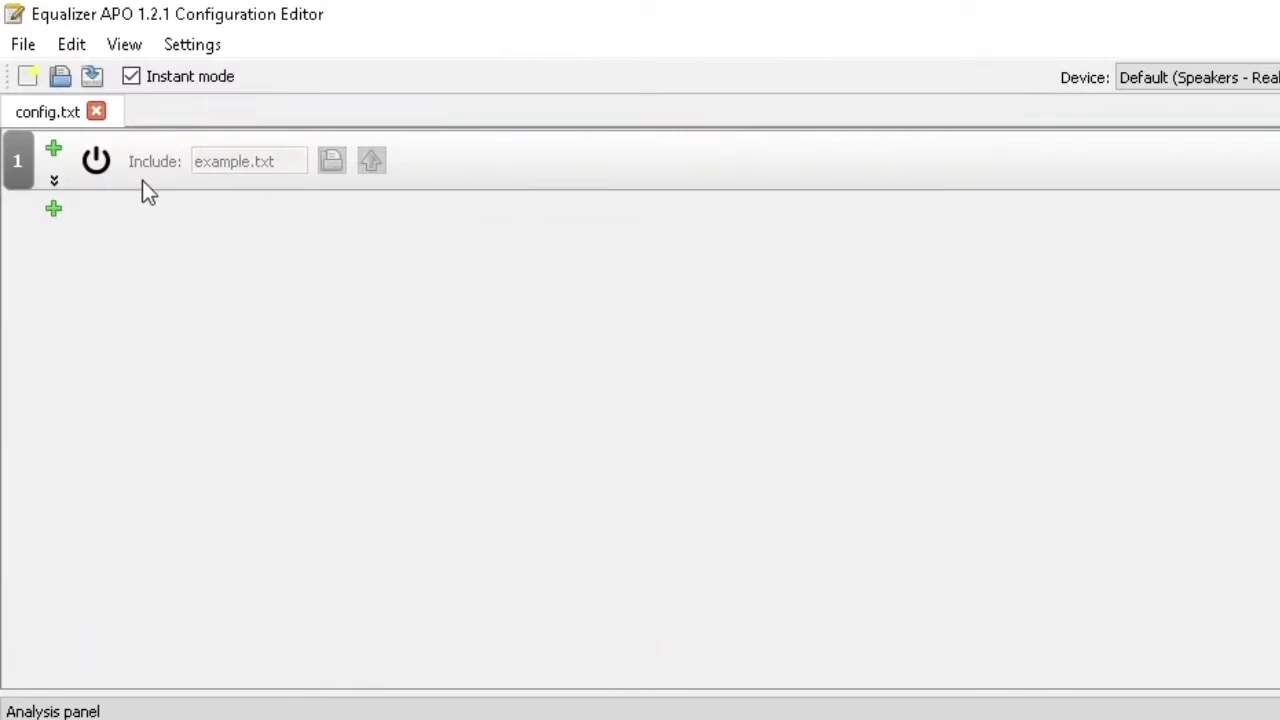
left_click(54, 210)
mouse_move(127, 304)
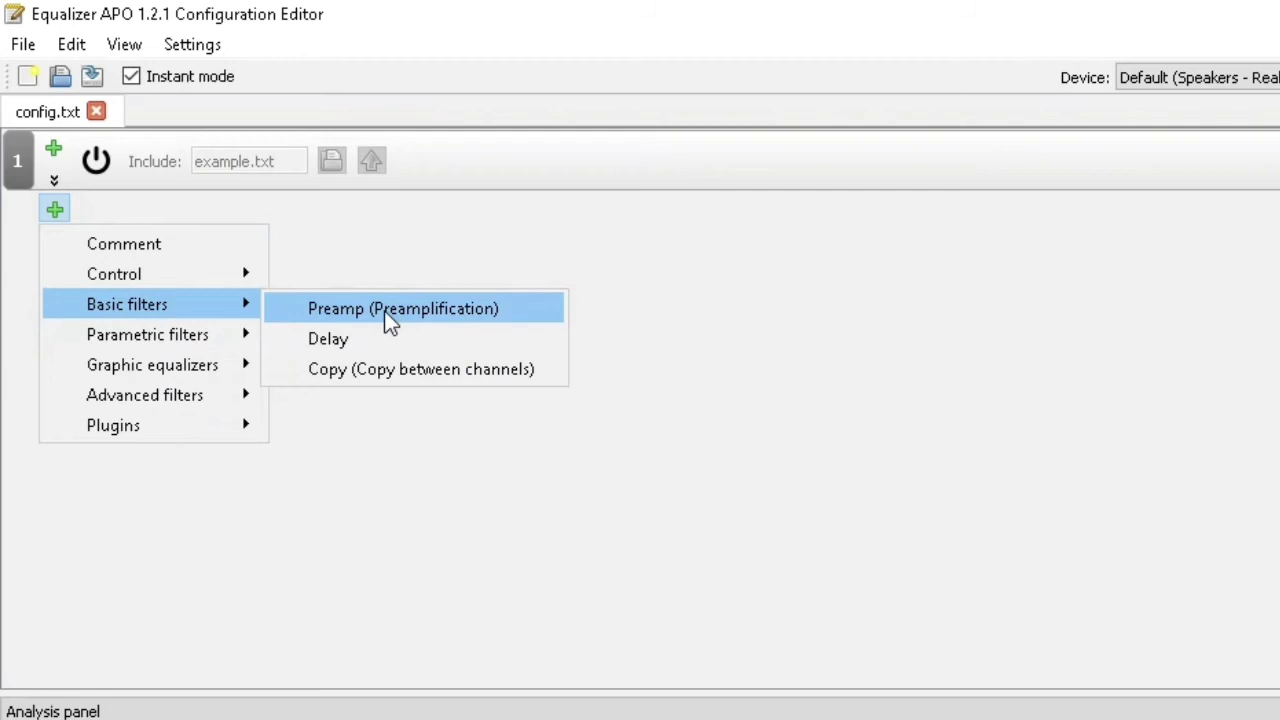
left_click(312, 305)
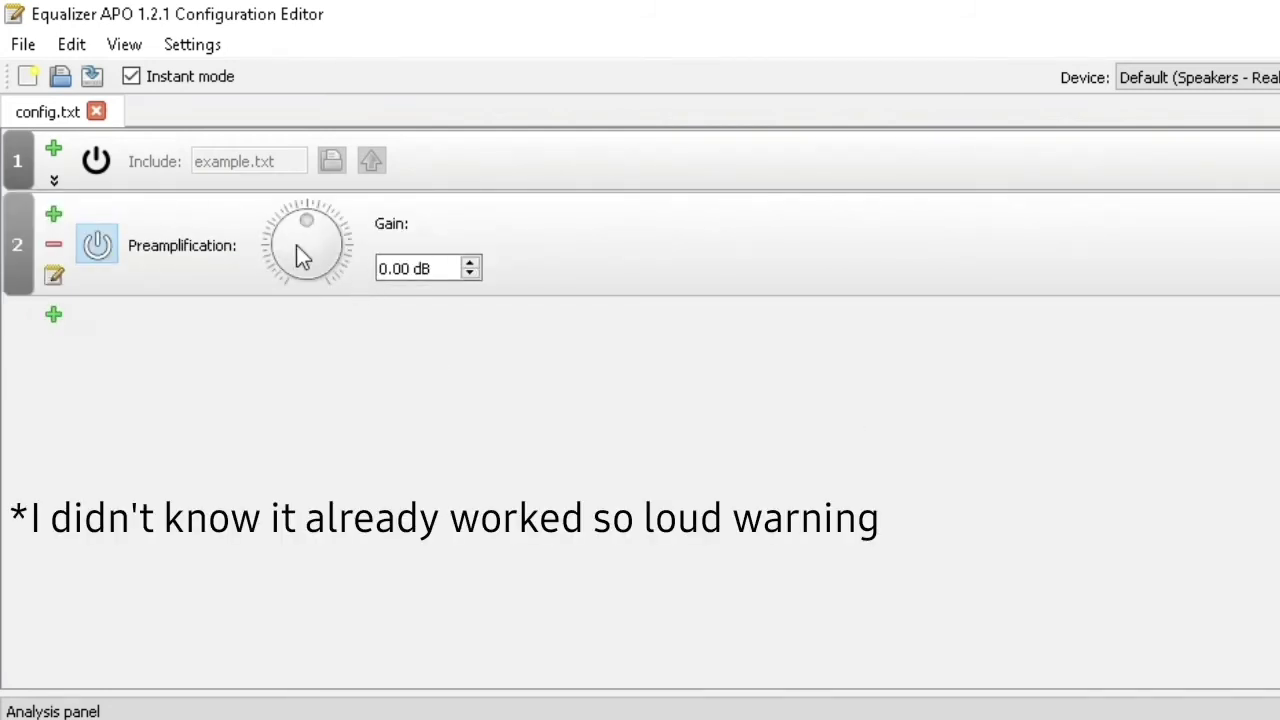
Try preamp gains of 20 and 19.8 dB, then bring the gain back to -0.20 dB
mouse_move(310, 222)
left_mouse_down()
mouse_move(329, 229)
mouse_move(317, 306)
mouse_move(343, 246)
mouse_move(337, 306)
mouse_move(306, 200)
left_mouse_up()
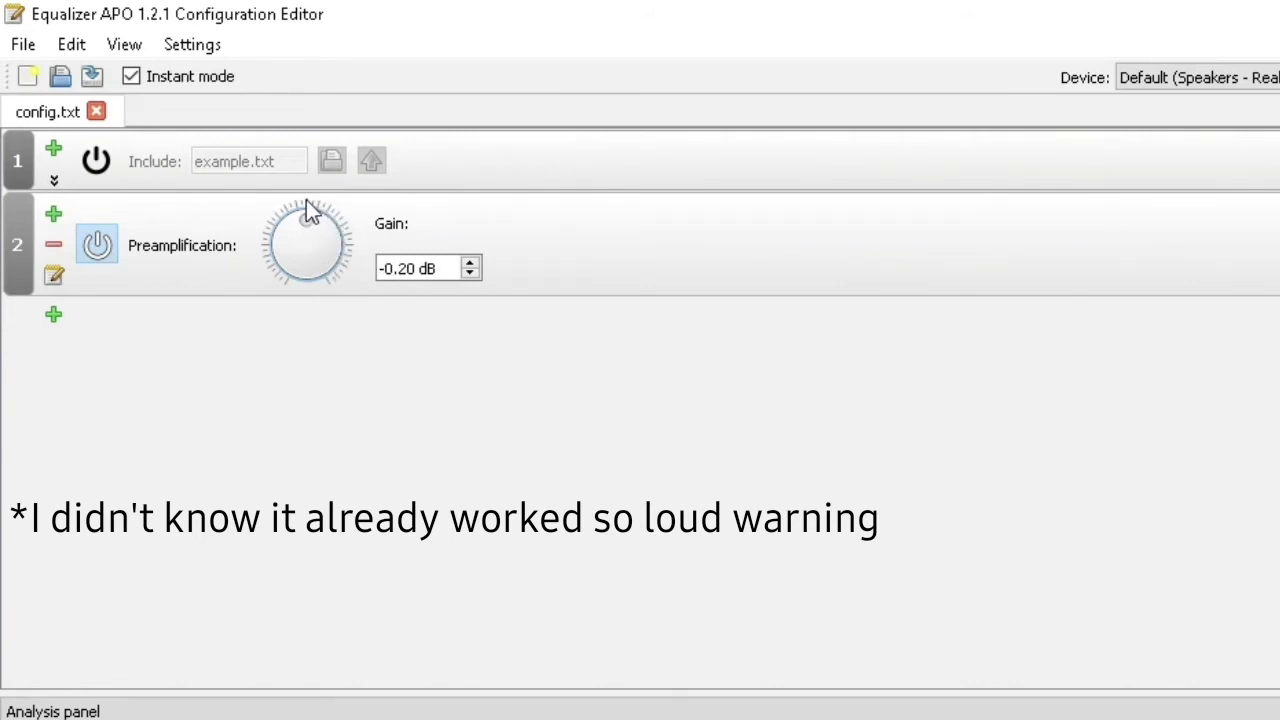
left_click_drag(346, 257, 340, 306)
left_click_drag(408, 268, 370, 277)
left_click(388, 268)
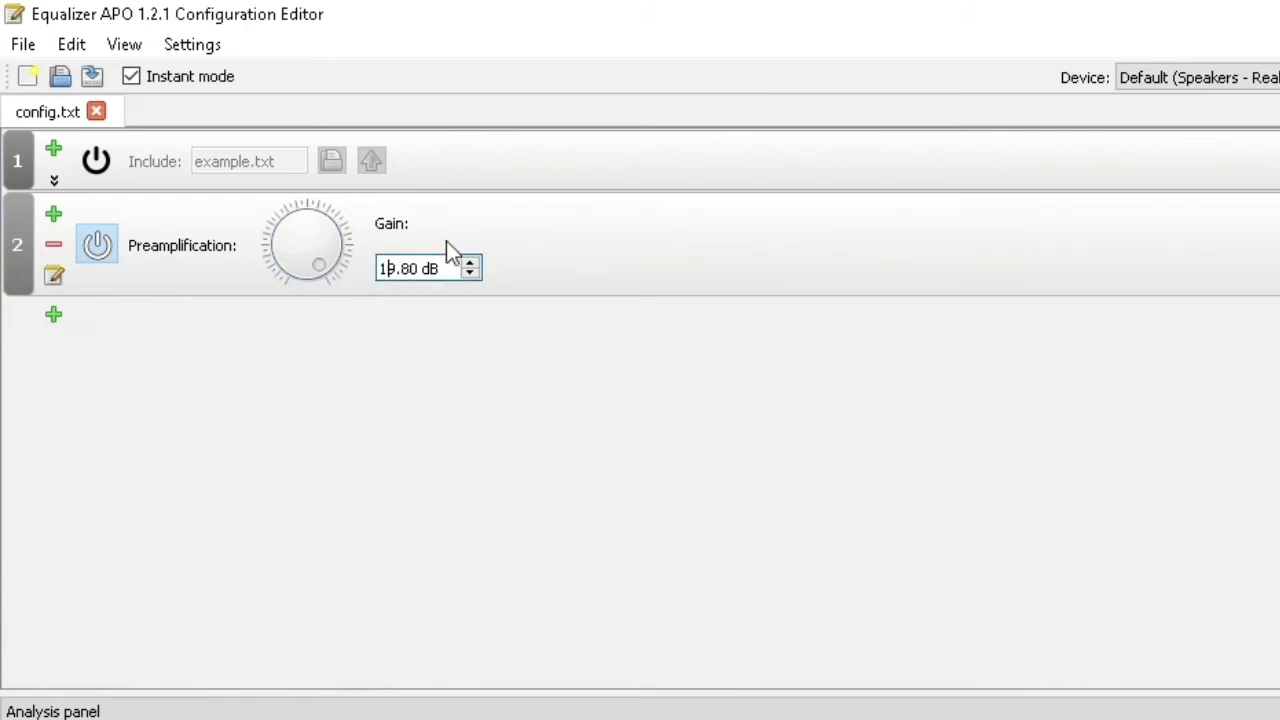
left_click(400, 287)
left_click_drag(347, 258, 306, 194)
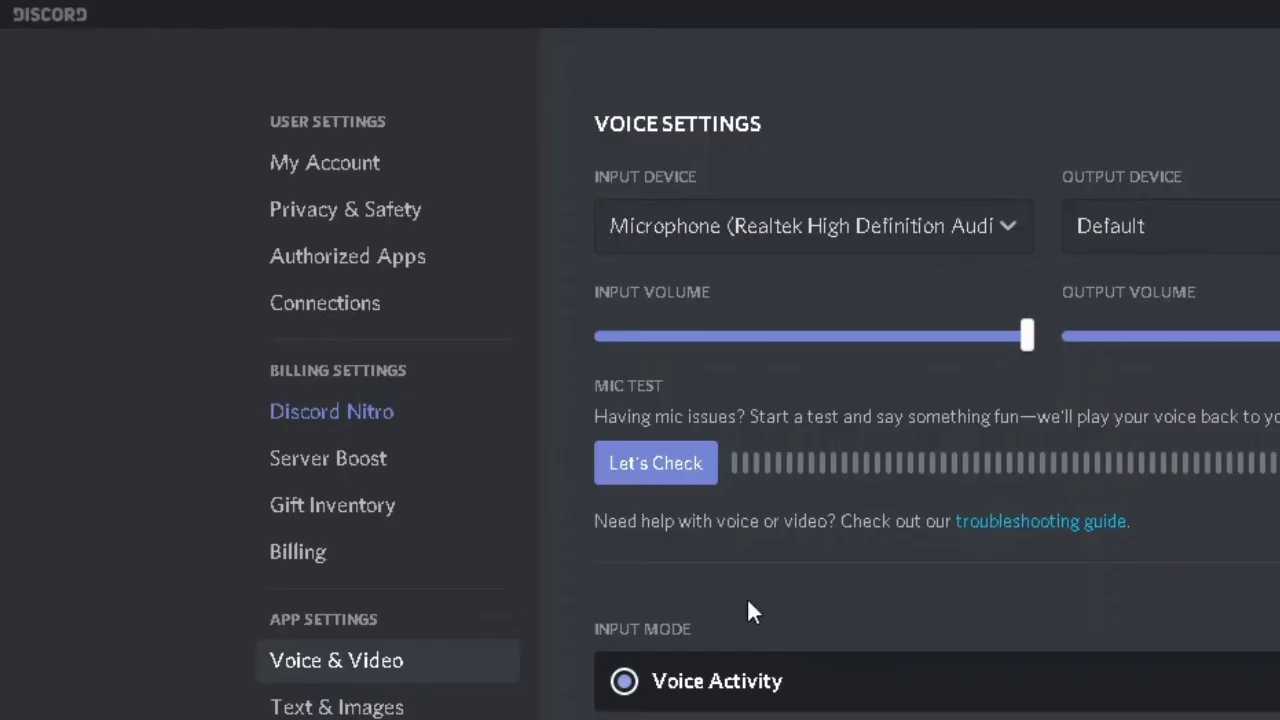
Turn off Discord's Noise Reduction, Echo Cancellation, Advanced Voice Activity and Automatic Gain Control
scroll(752, 612, "down", 5)
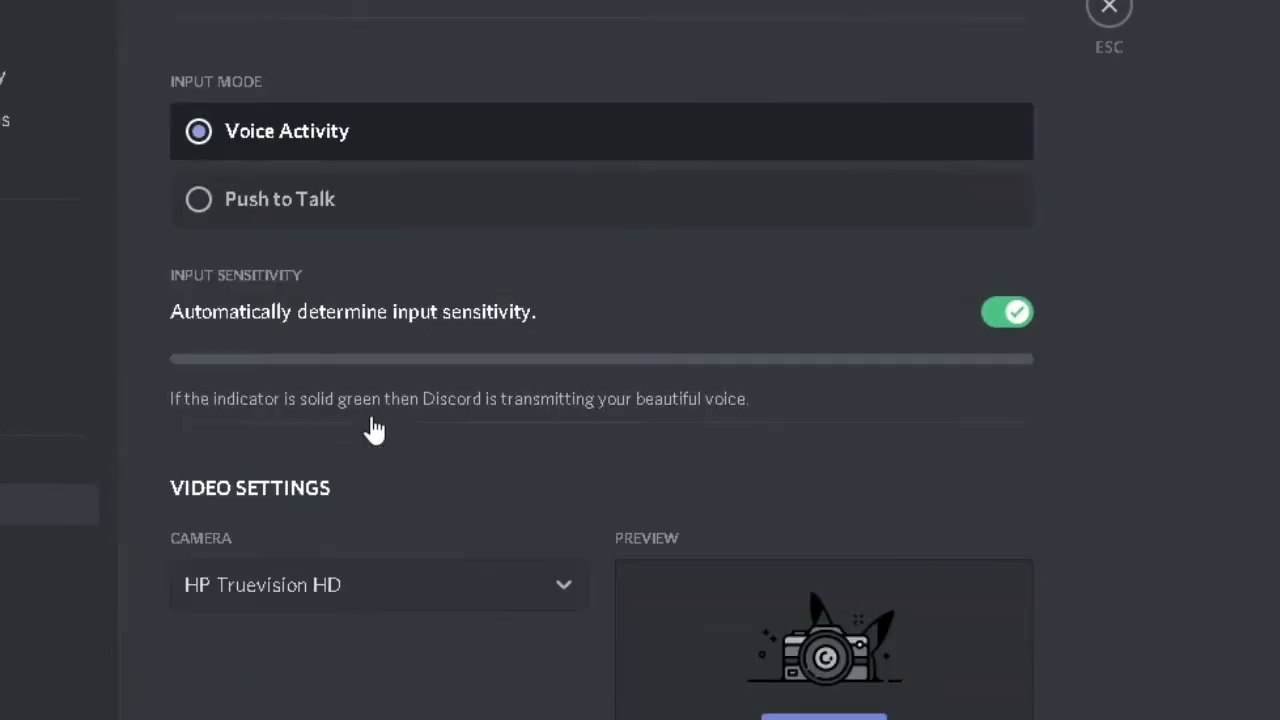
scroll(371, 429, "down", 3)
scroll(351, 389, "down", 4)
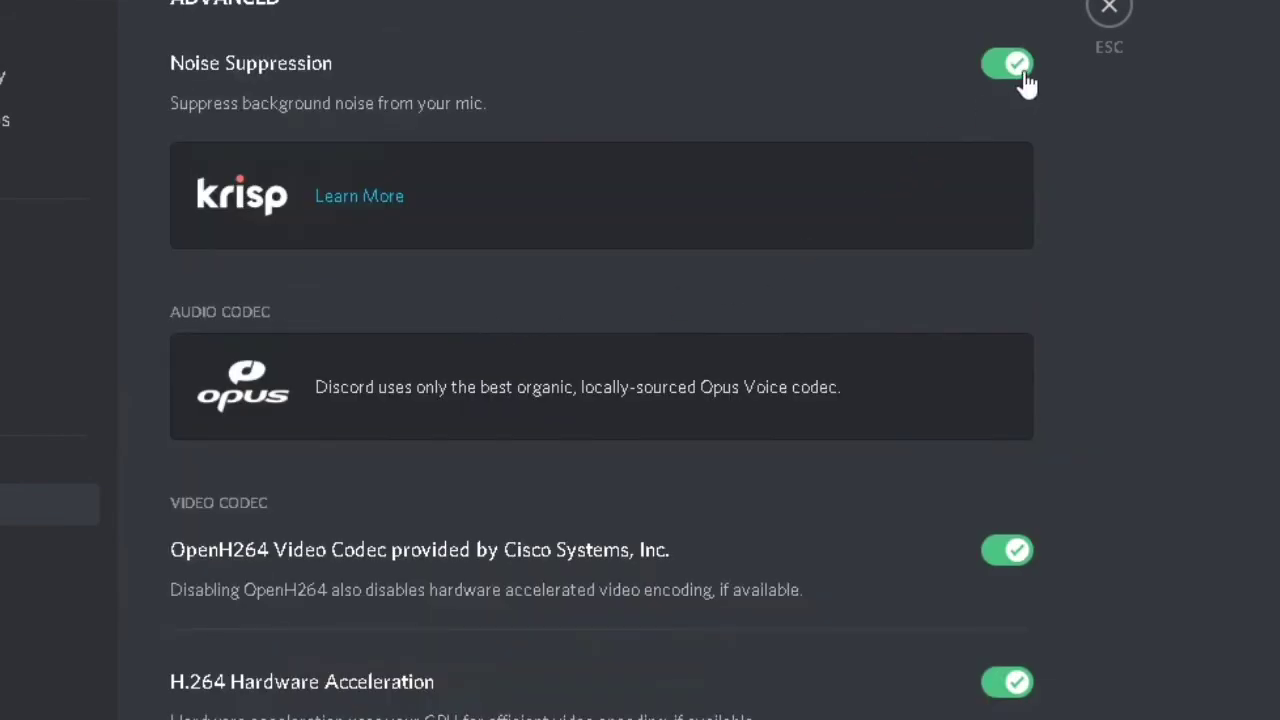
scroll(1006, 386, "down", 3)
scroll(1012, 500, "down", 3)
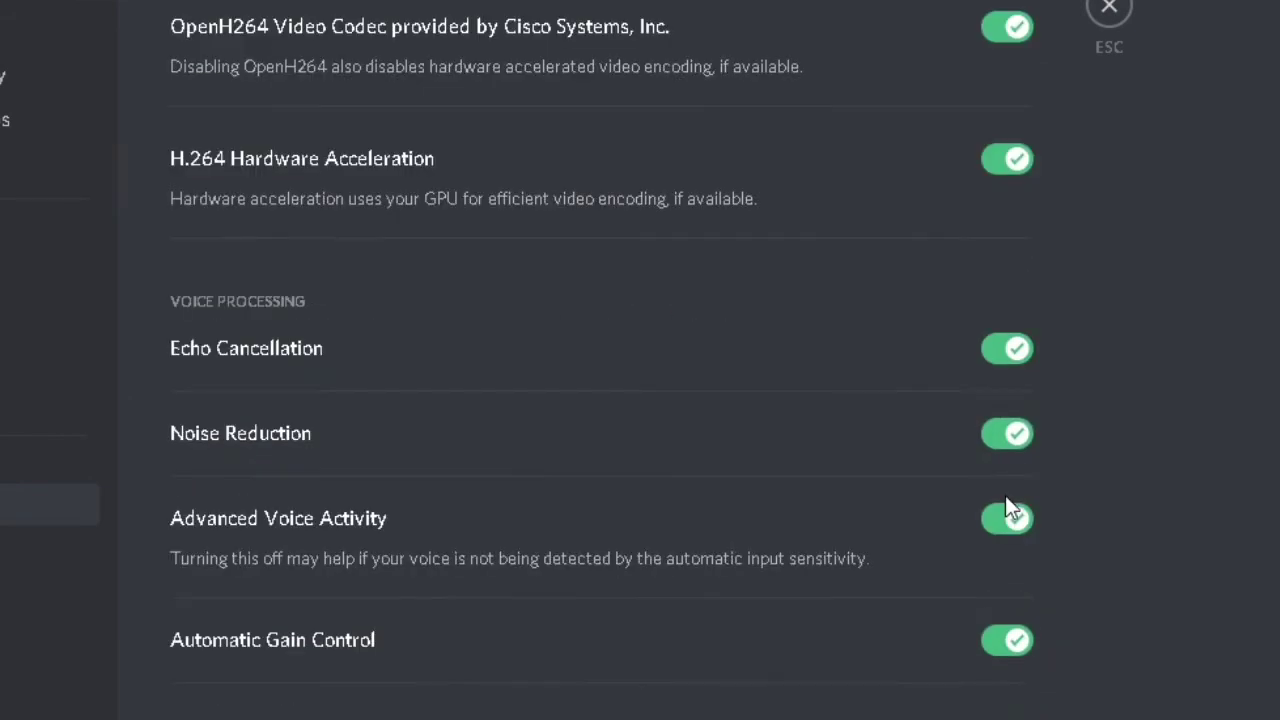
left_click(1006, 443)
left_click(217, 366)
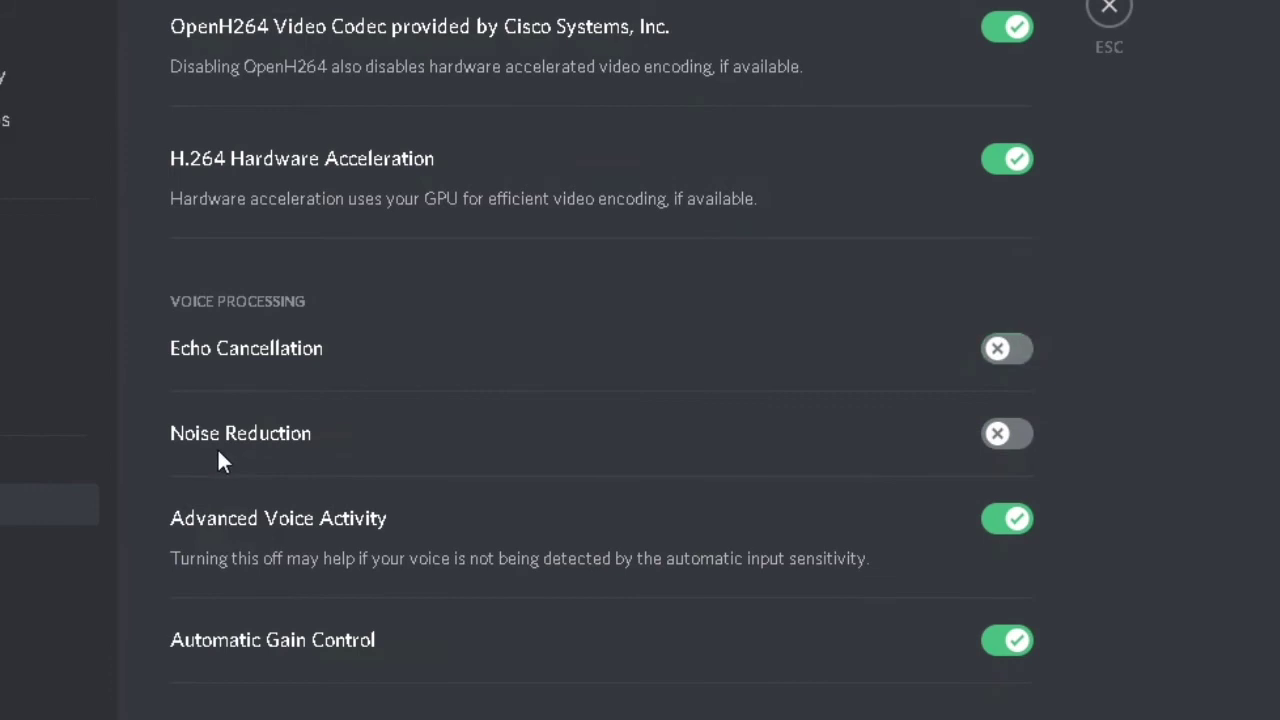
left_click(1010, 518)
left_click(1002, 640)
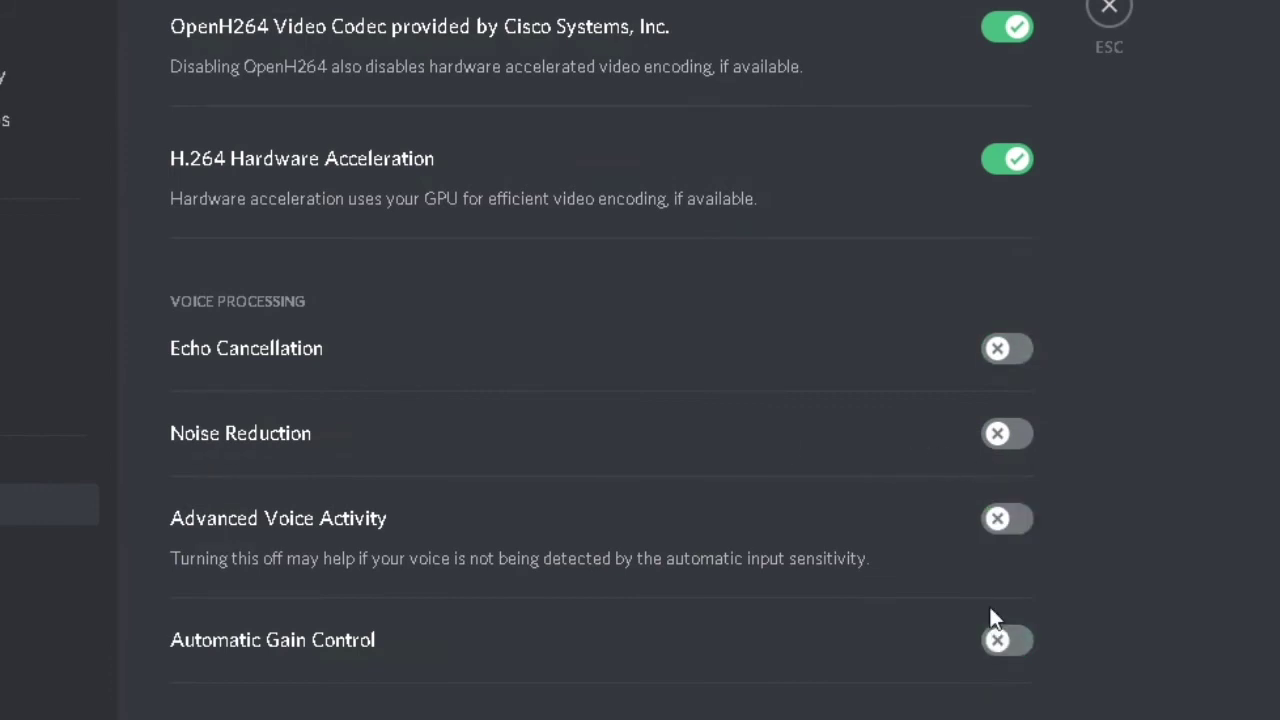
Raise the Equalizer APO preamp gain to 20 dB, then type 40 into the Gain field
scroll(957, 520, "up", 3)
scroll(957, 520, "down", 2)
scroll(951, 500, "down", 1)
scroll(748, 303, "up", 5)
scroll(729, 303, "down", 3)
scroll(743, 266, "up", 8)
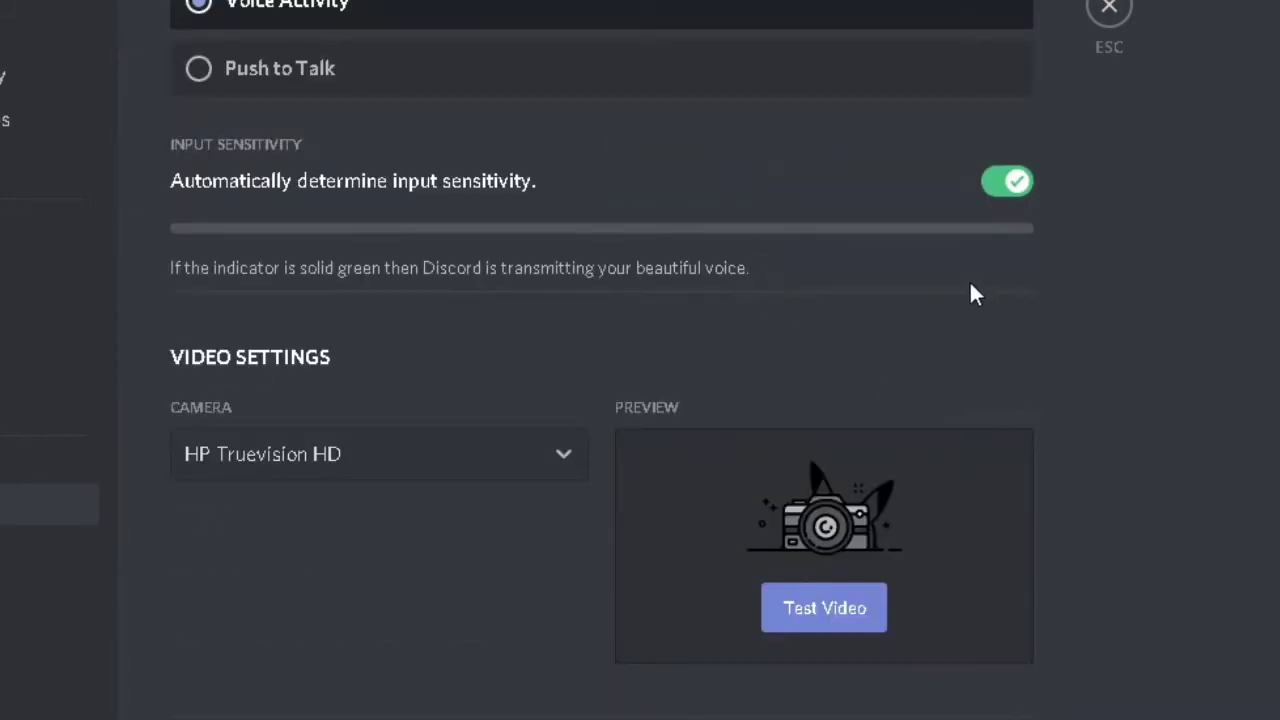
scroll(960, 230, "up", 5)
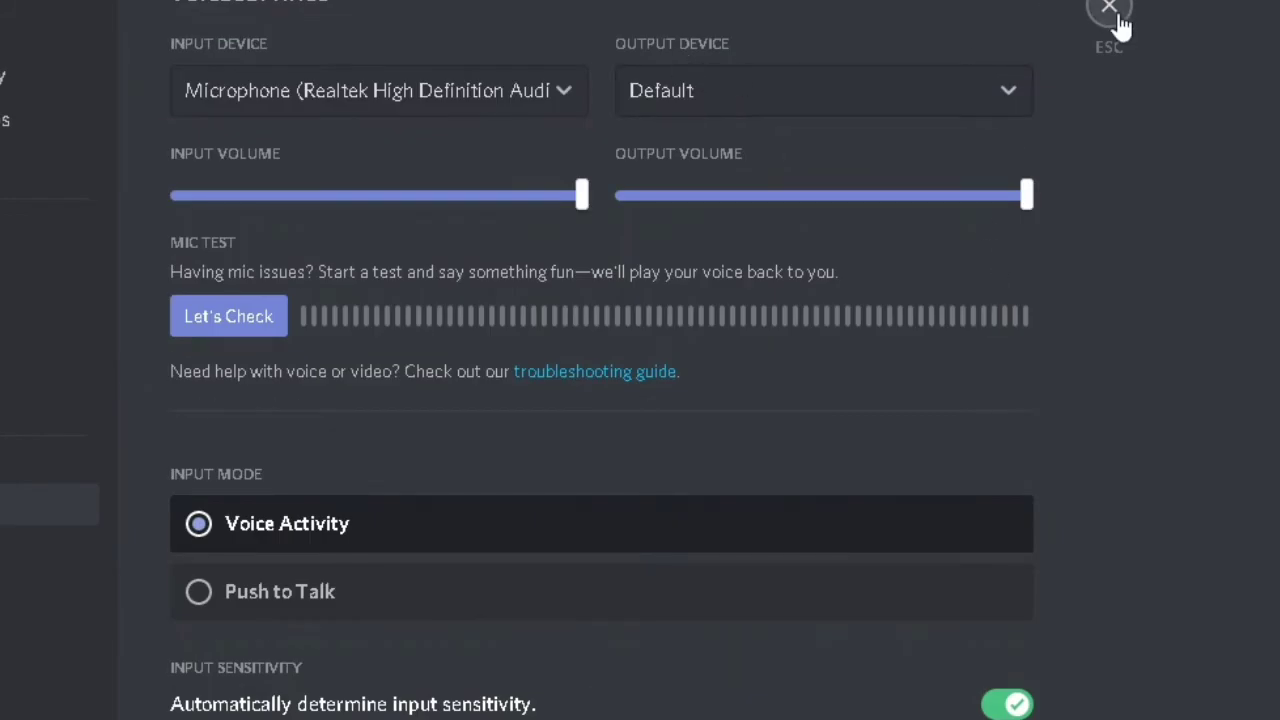
scroll(150, 340, "down", 2)
scroll(300, 353, "up", 2)
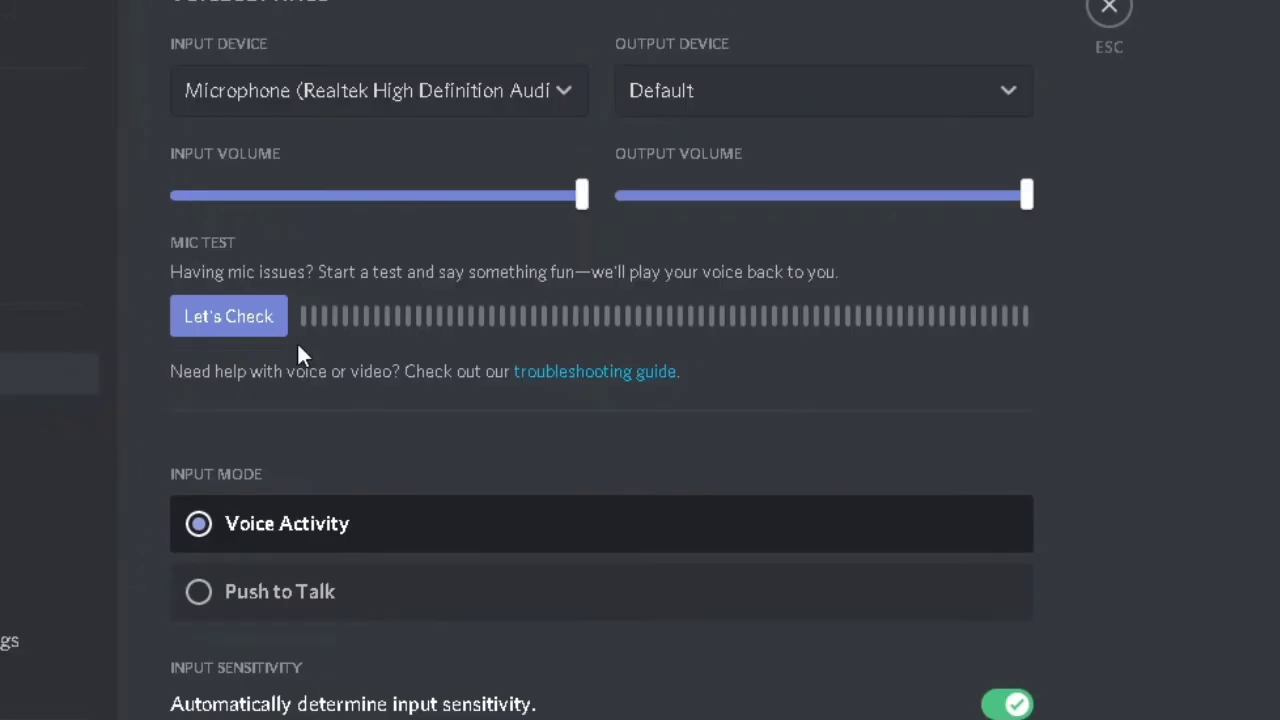
scroll(452, 281, "down", 3)
scroll(600, 240, "up", 3)
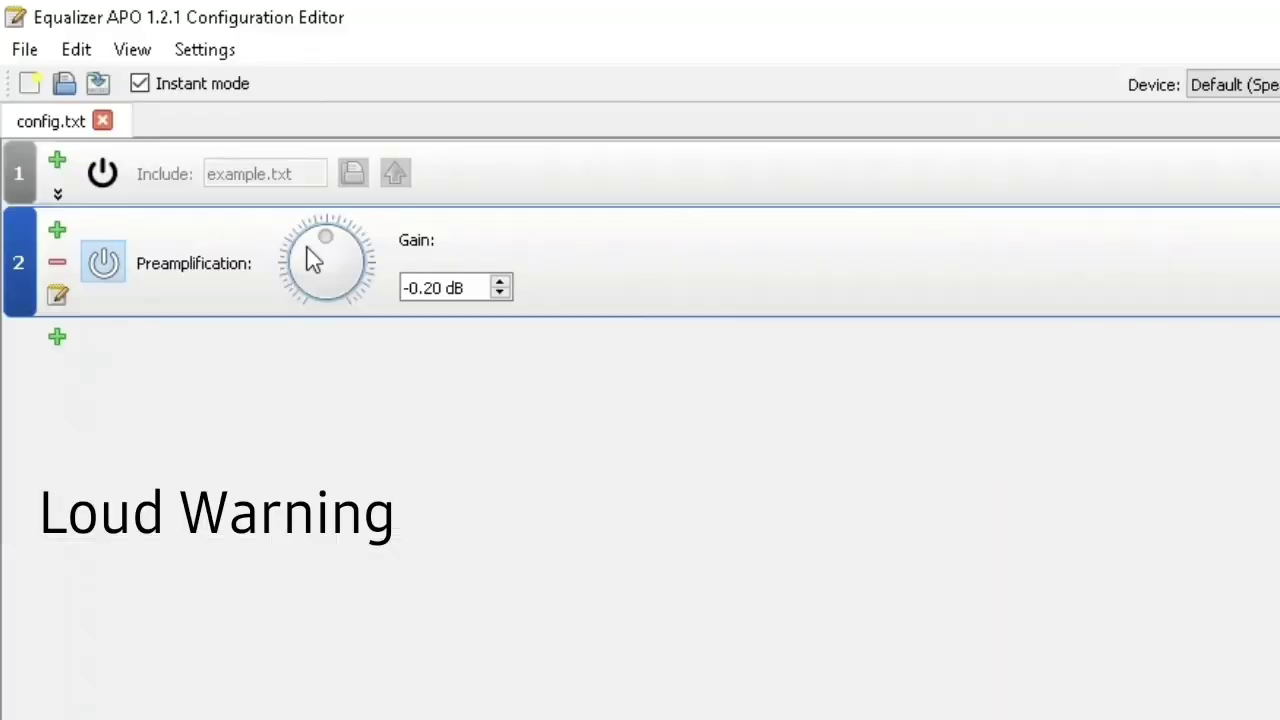
left_click_drag(314, 257, 366, 391)
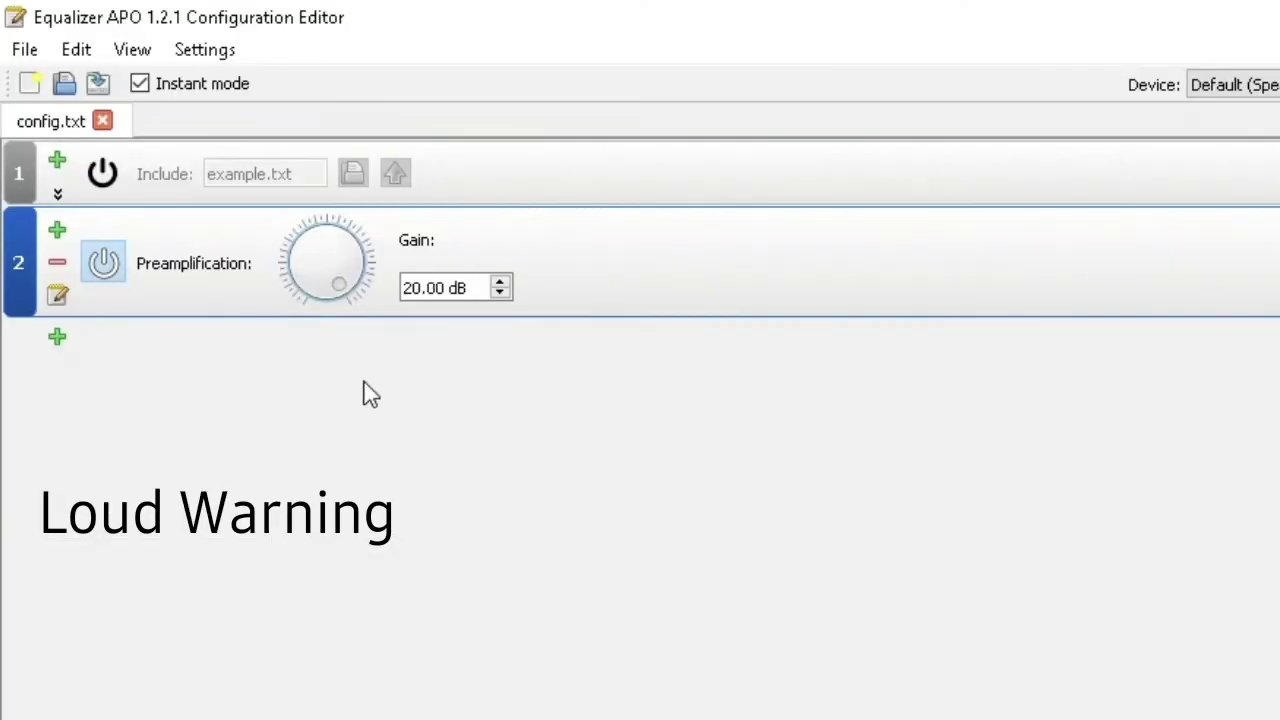
double_click(421, 289)
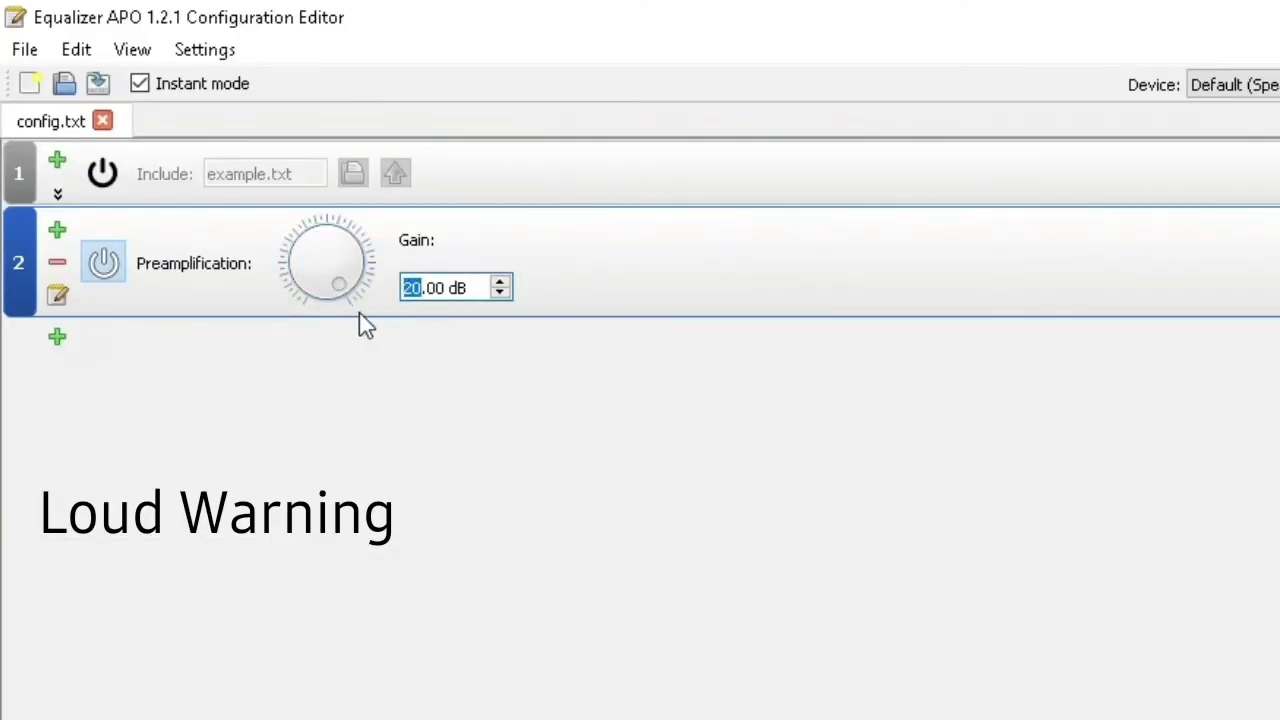
type("40")
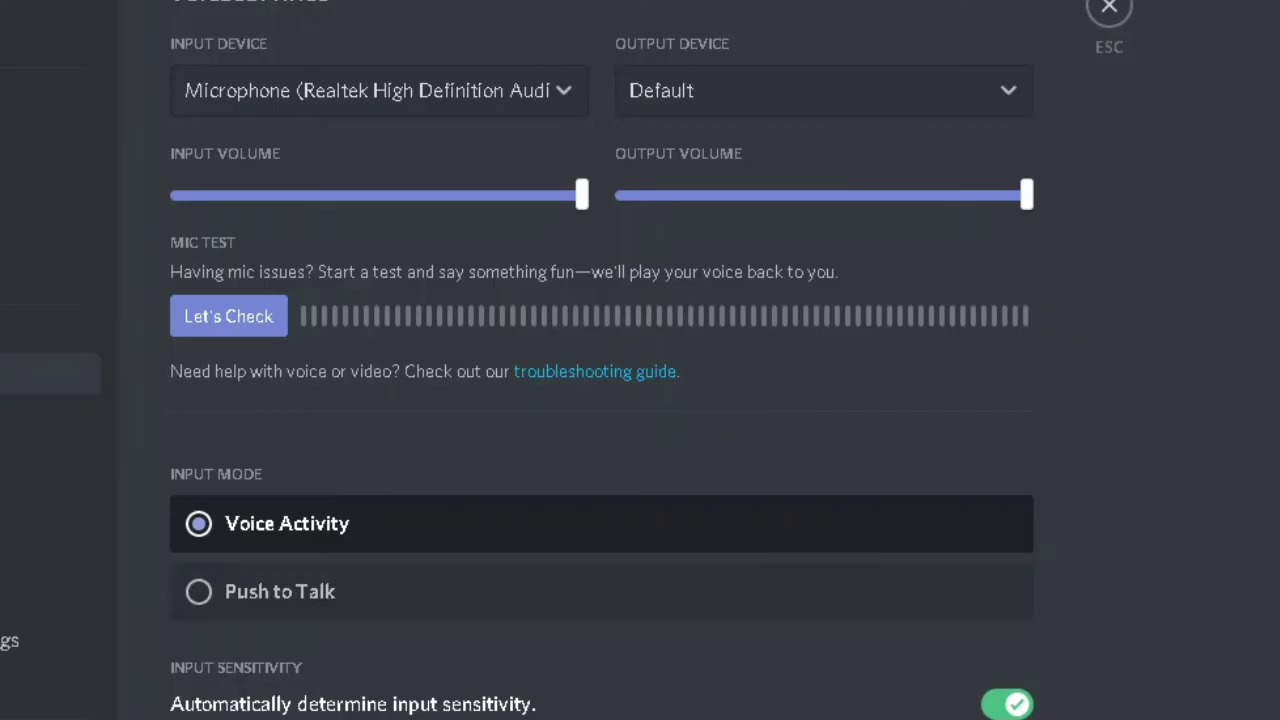
Run Discord's Mic Test with Let's Check to hear the voice played back
scroll(676, 420, "down", 5)
scroll(920, 450, "down", 6)
scroll(985, 392, "down", 5)
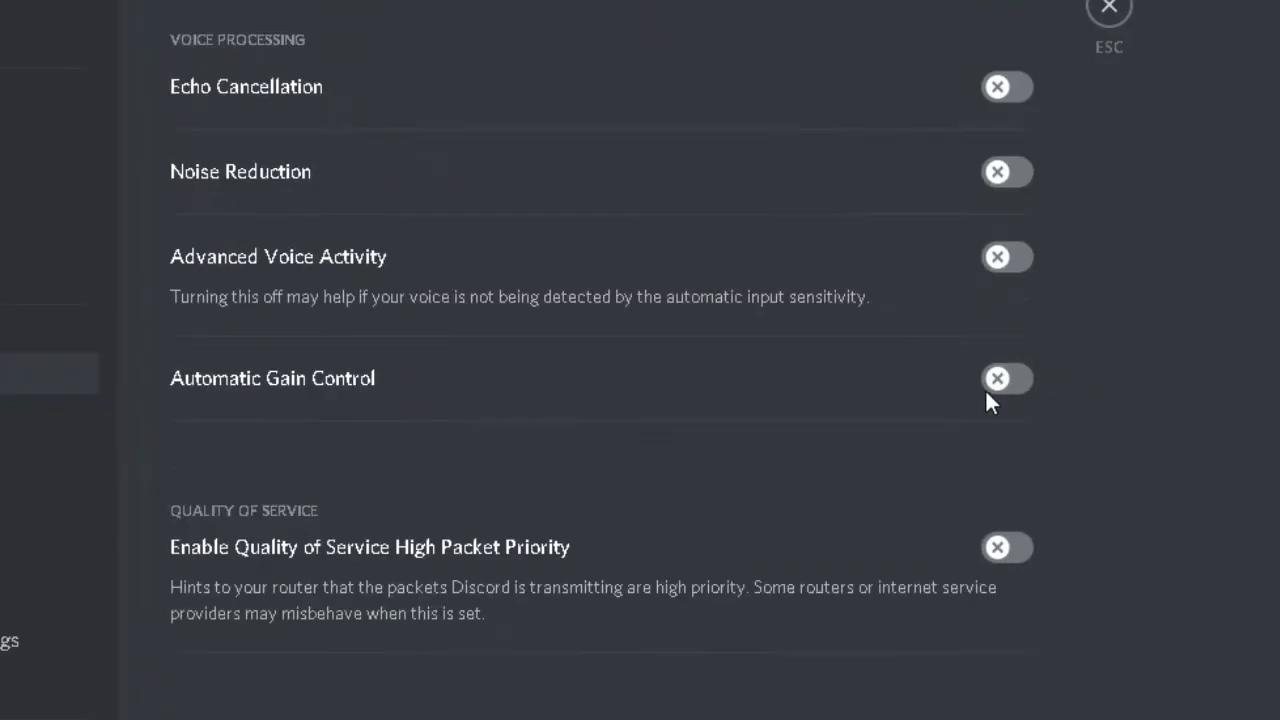
scroll(977, 381, "up", 5)
scroll(924, 363, "up", 10)
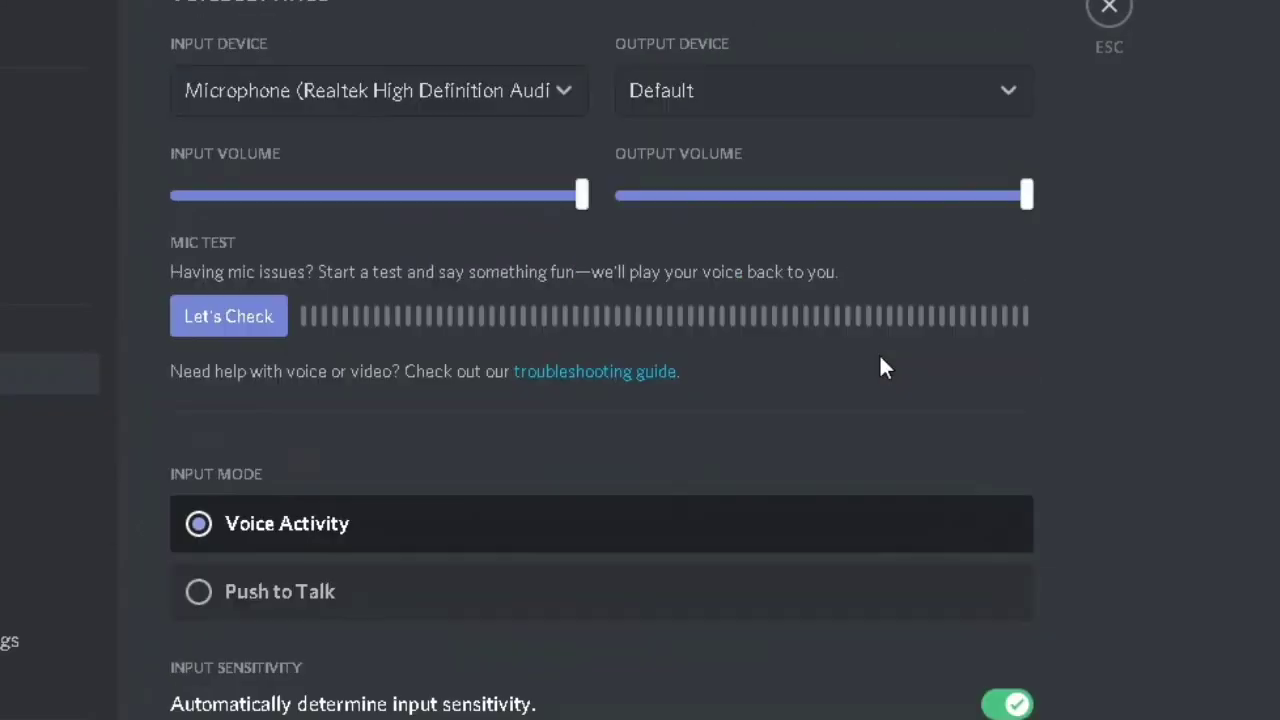
left_click(235, 322)
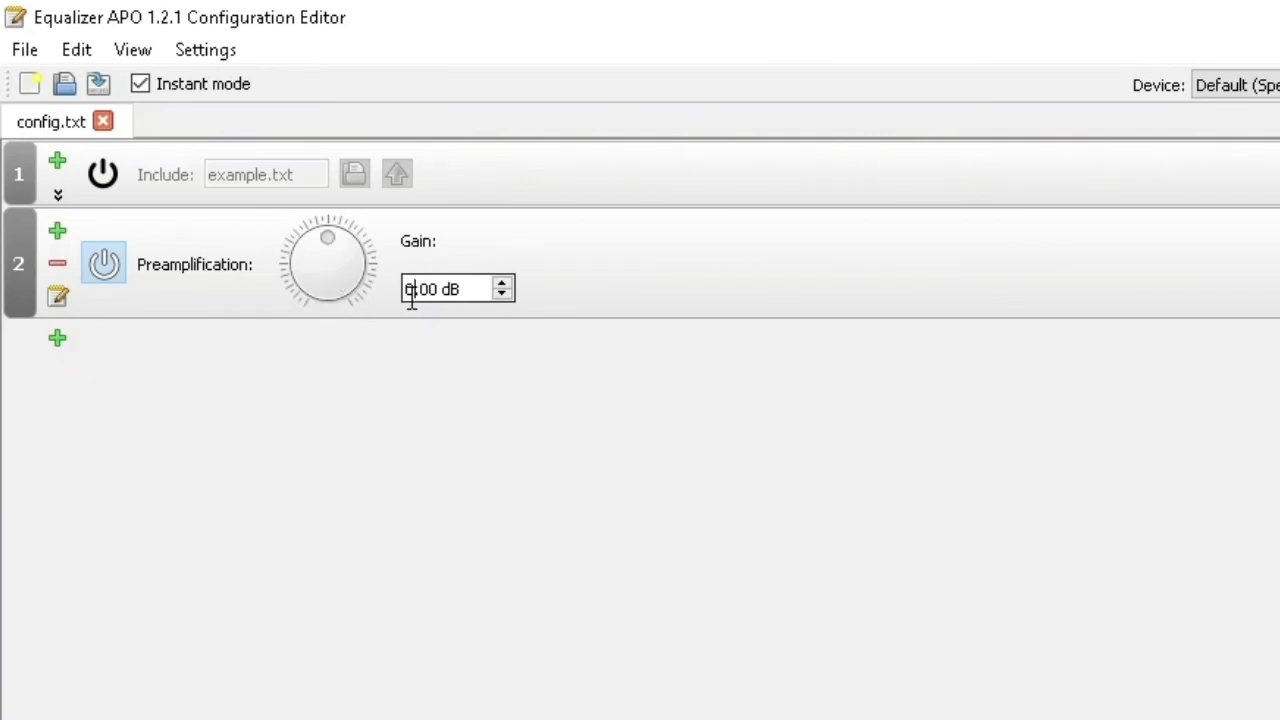
Enter 045 as the Preamplification gain and commit it, raising the boost to 45 dB
type("45")
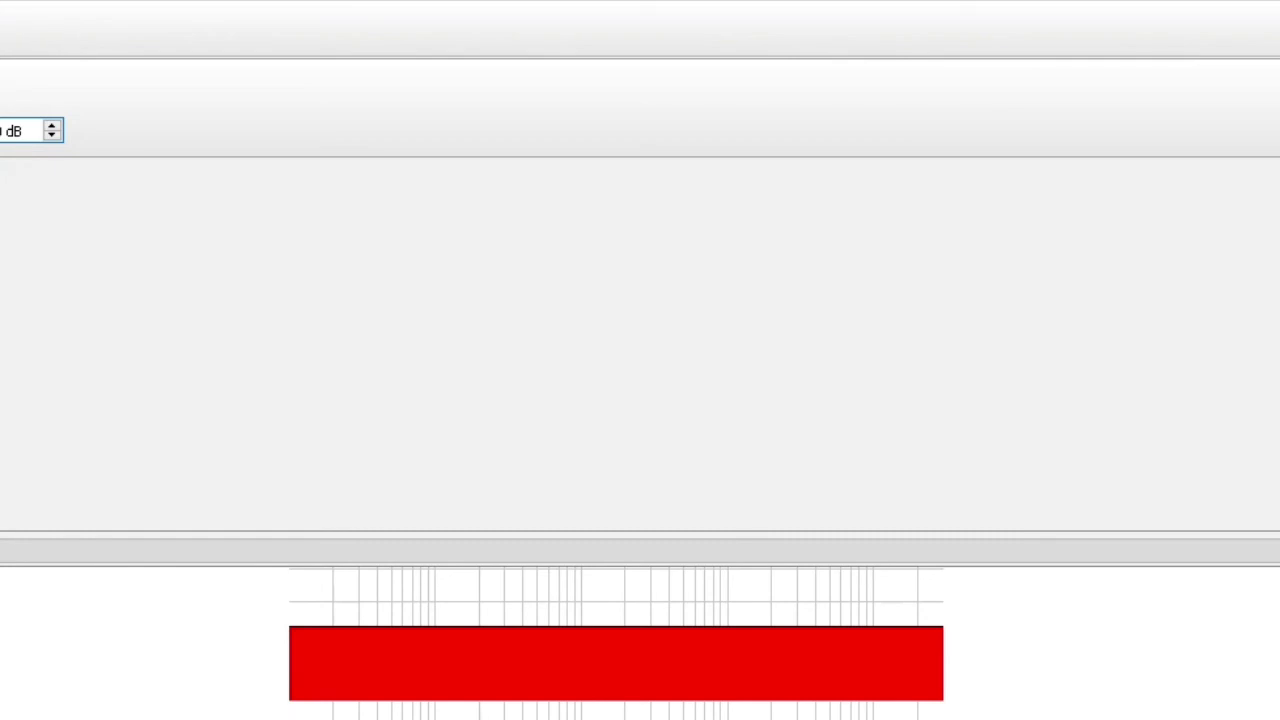
key("Return")
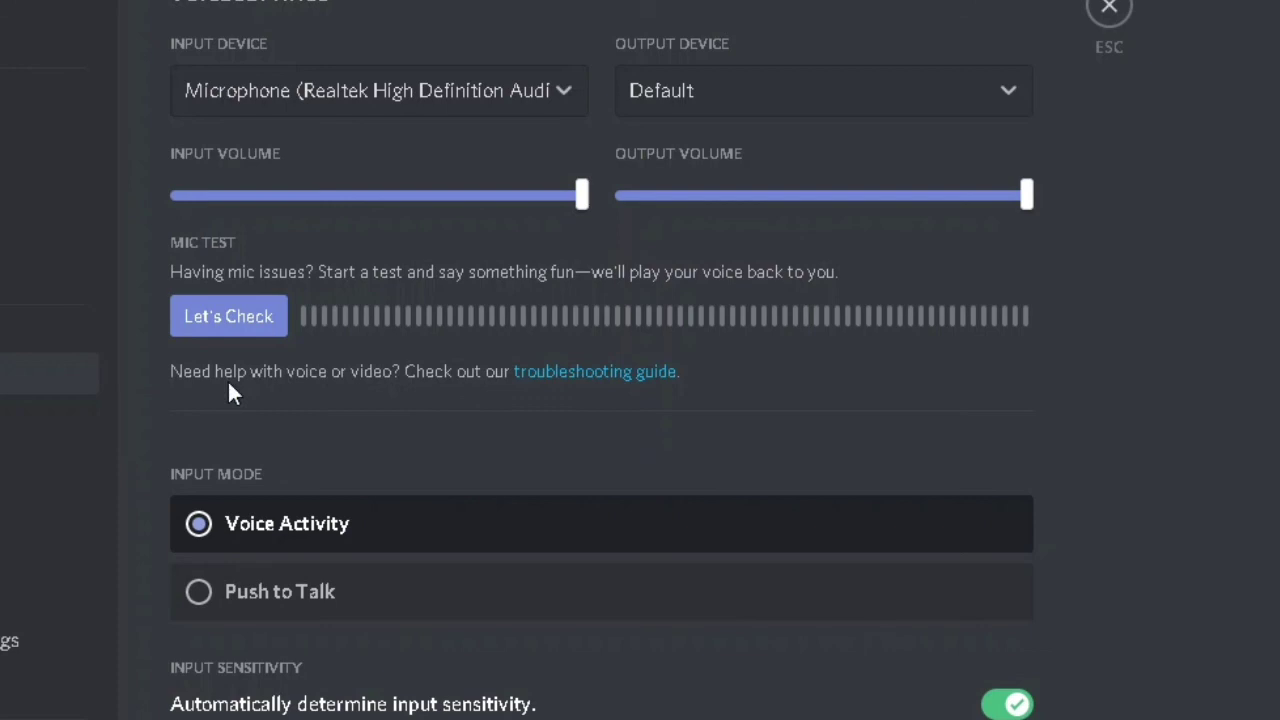
Rerun Discord's Mic Test to hear the microphone with the 45 dB boost
left_click(238, 314)
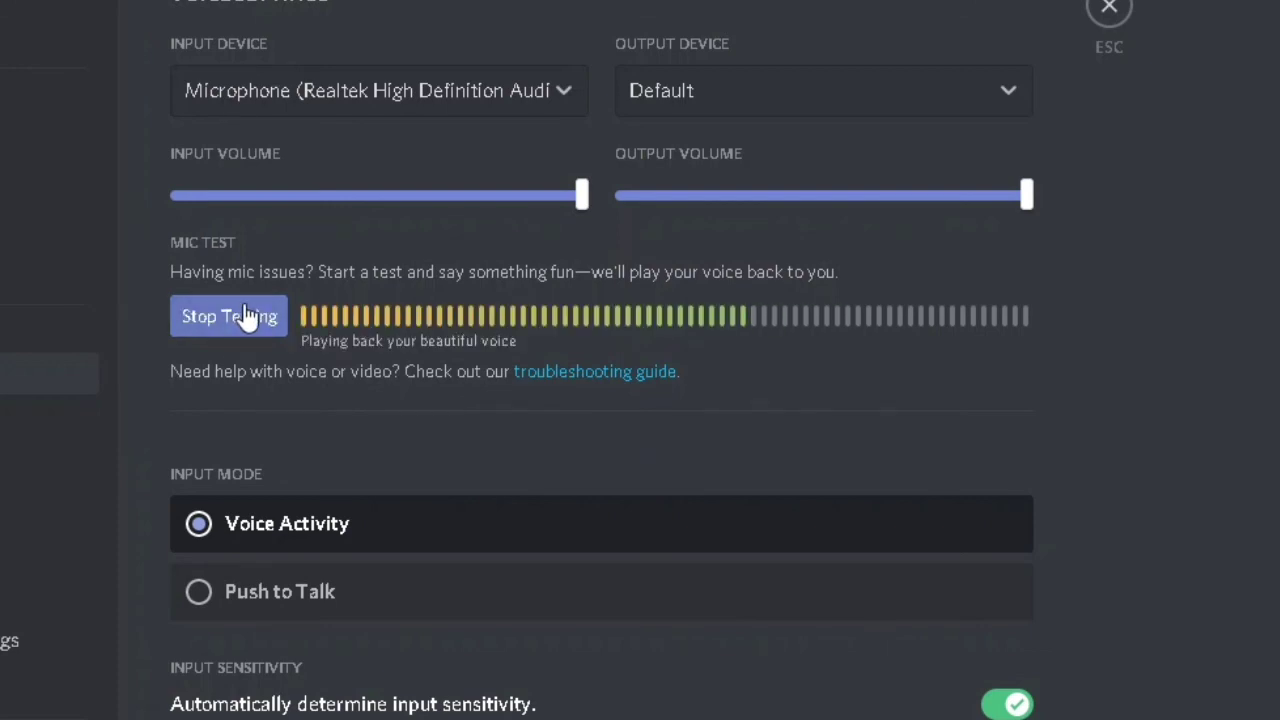